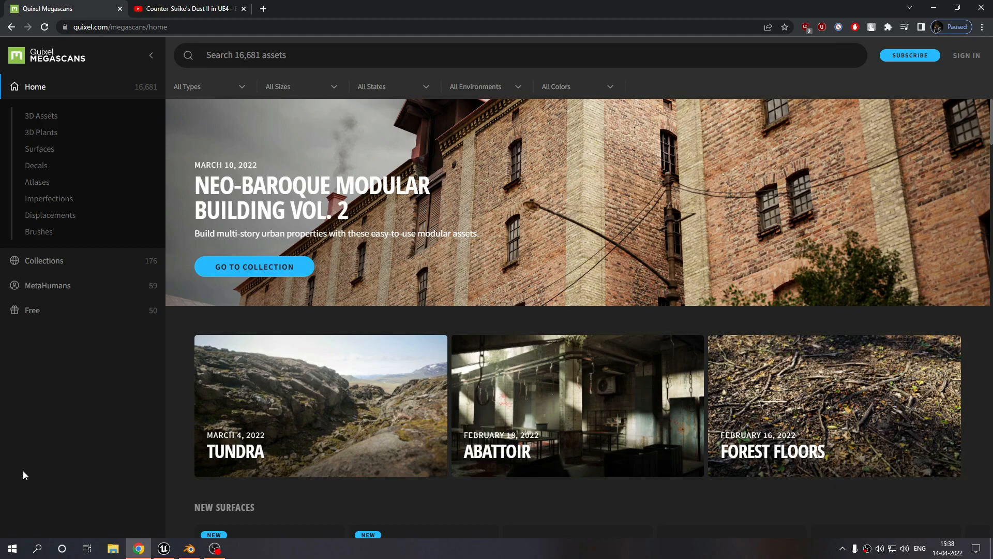
Look up the coordinates 32.057245,20.08728 on Zoom Earth in a new browser tab and dismiss the maximum-zoom notice.
left_click(262, 9)
type("32.057245,20.08728")
key("Return")
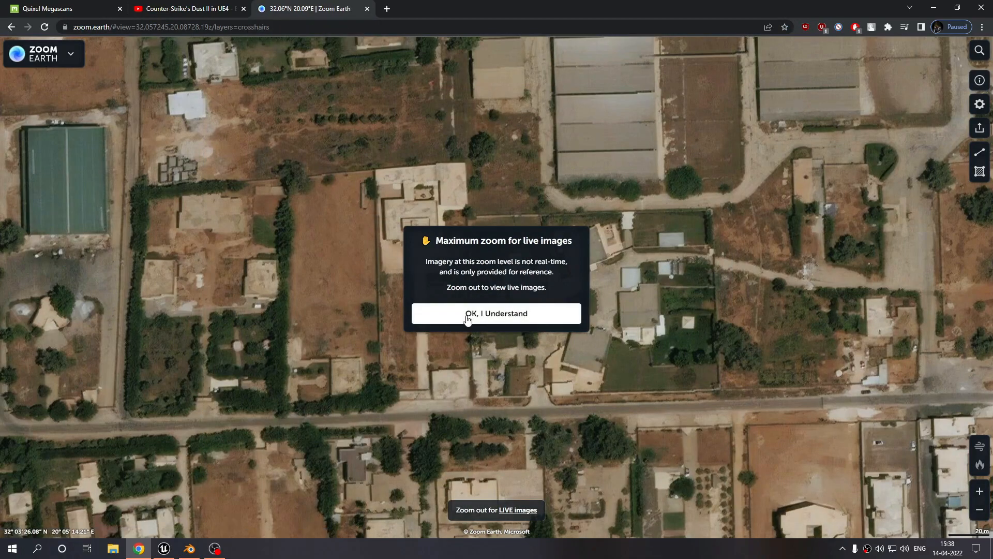
left_click(466, 315)
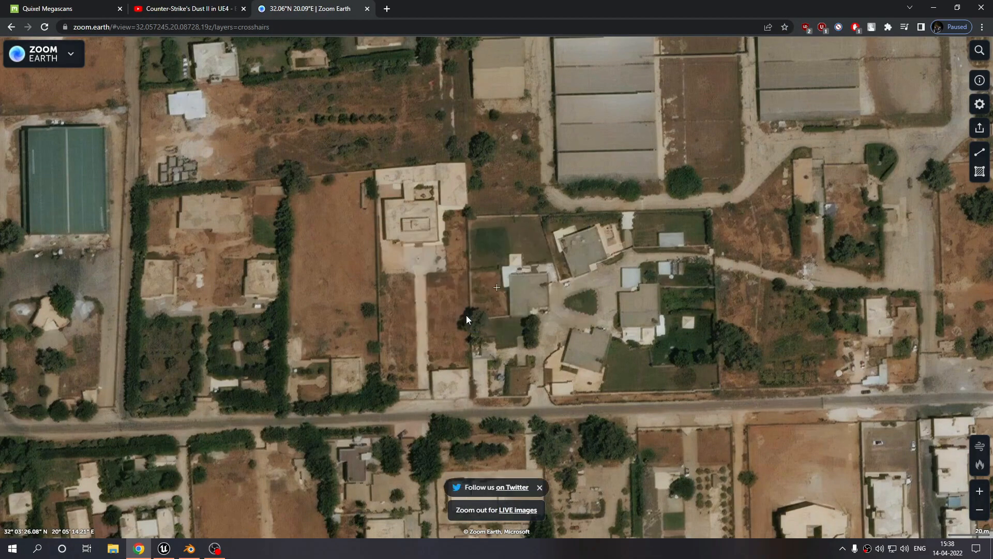
Measure a distance from the compound's boundary corner across the neighbouring plot on the satellite map, and clear the measurement.
scroll(467, 315, "down", 2)
scroll(467, 315, "up", 1)
scroll(466, 315, "down", 2)
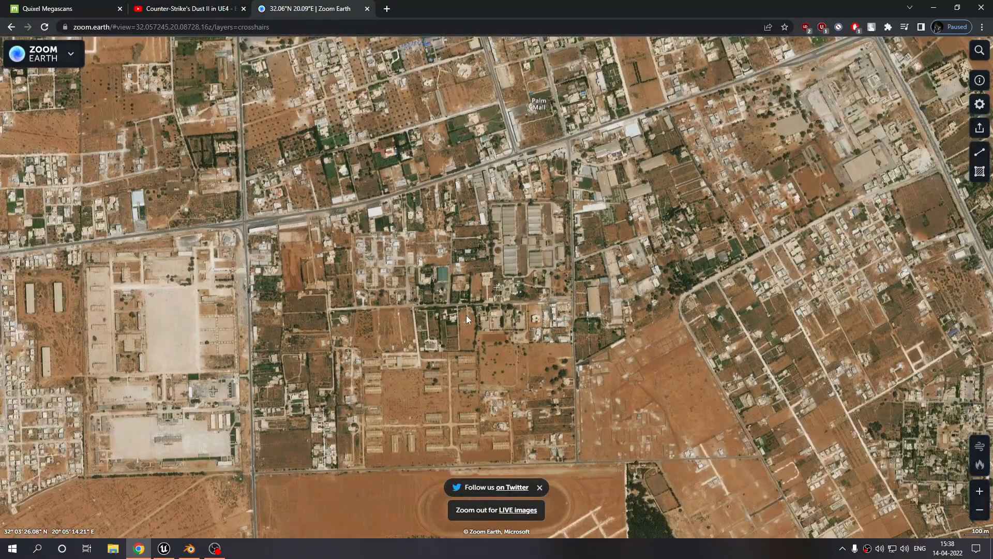
scroll(466, 315, "up", 3)
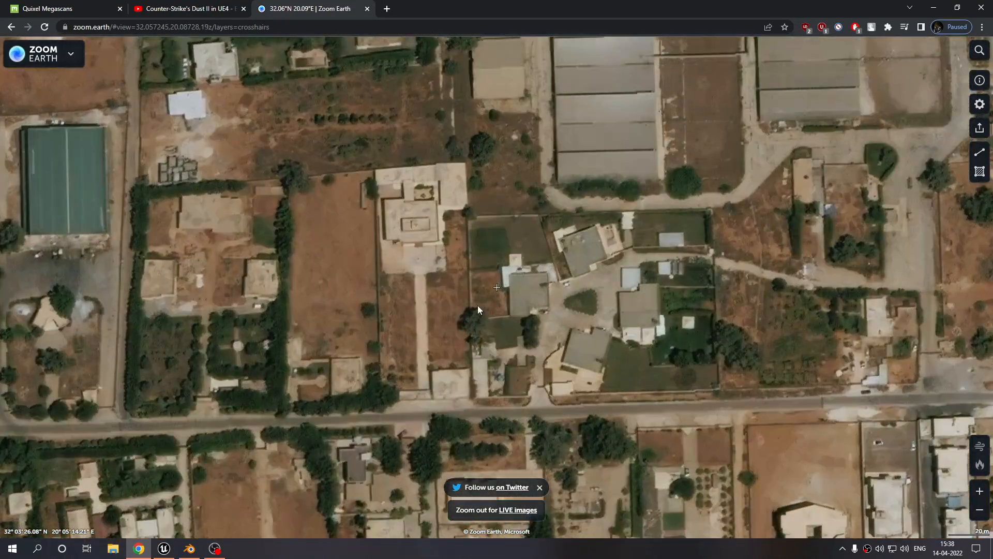
left_click(979, 151)
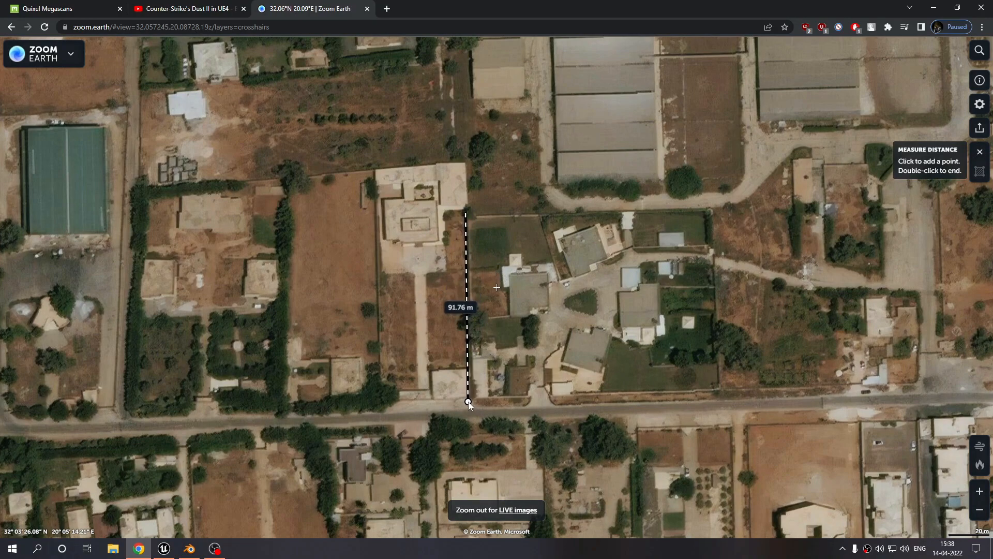
double_click(530, 269)
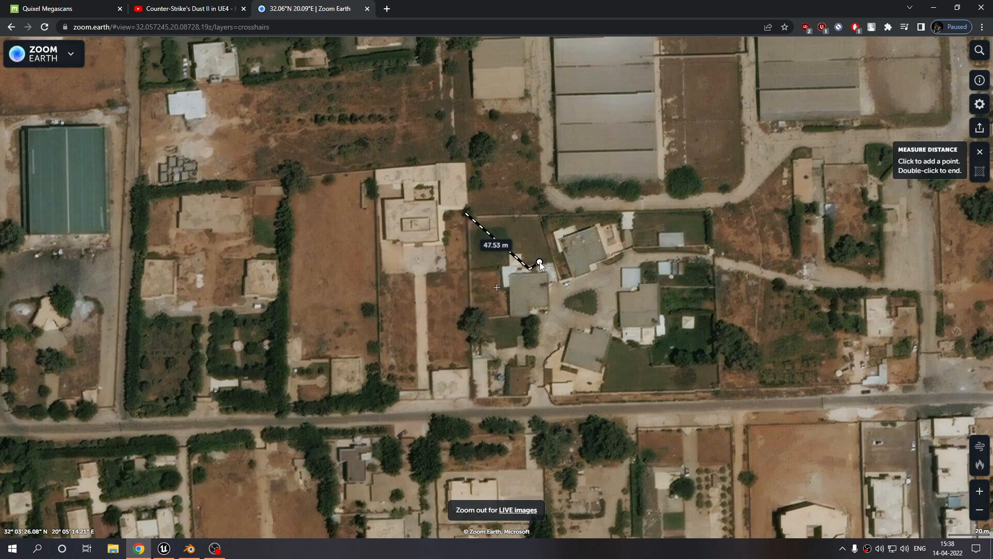
left_click(518, 245)
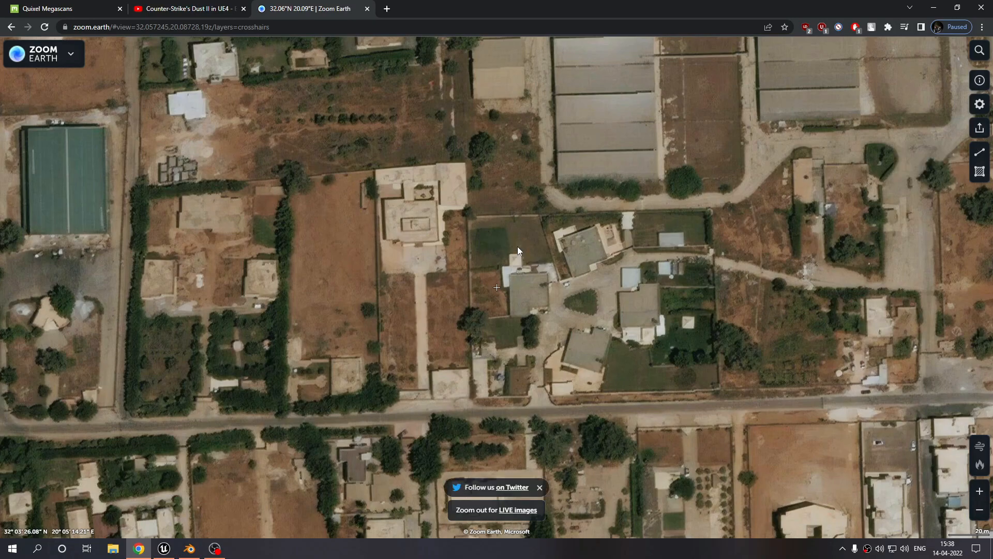
Examine the roads, plots and buildings surrounding the compound on the satellite map, both close up and from farther out.
left_click_drag(537, 280, 792, 430)
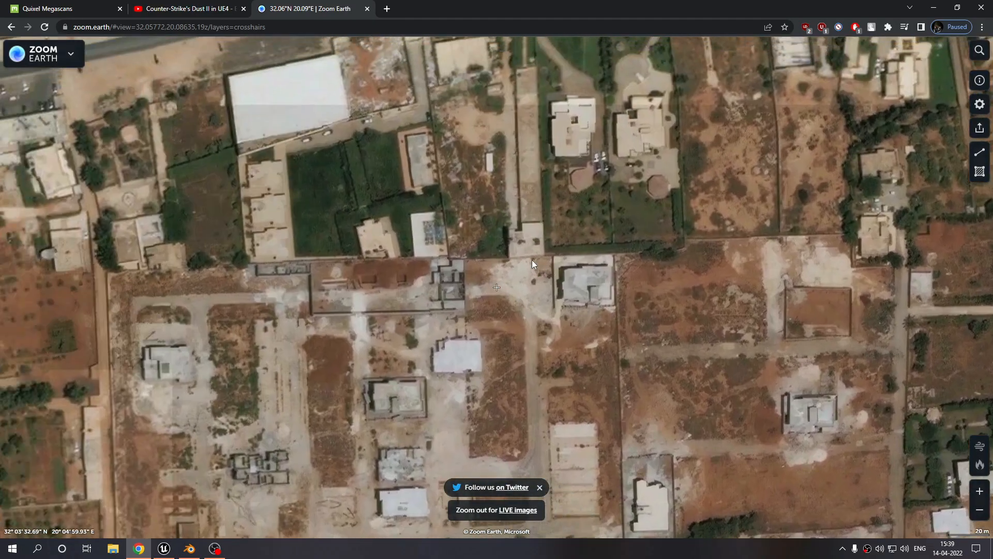
left_click_drag(533, 260, 610, 382)
left_click_drag(552, 206, 724, 352)
mouse_move(382, 202)
left_mouse_down()
mouse_move(434, 266)
mouse_move(371, 214)
left_mouse_up()
scroll(433, 265, "down", 2)
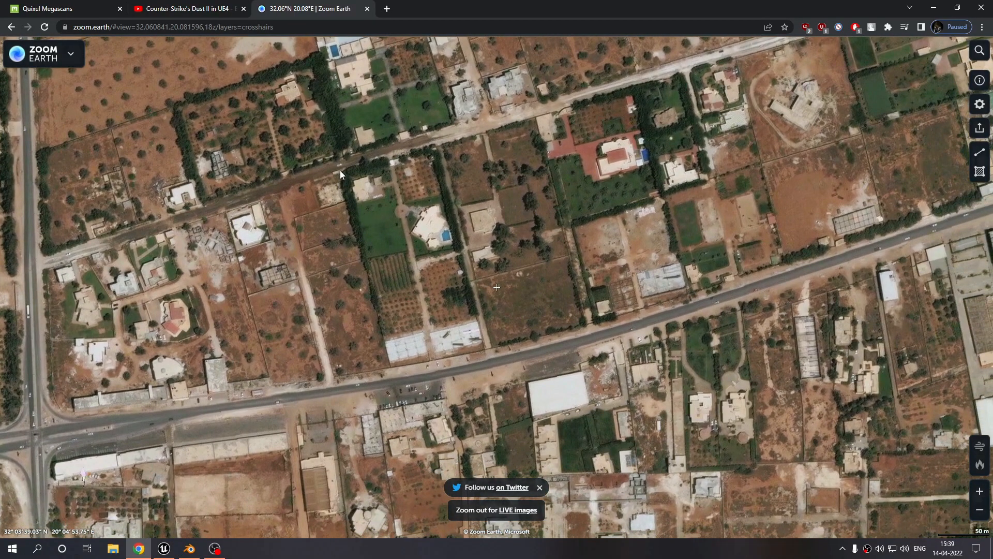
left_click_drag(735, 340, 490, 94)
left_click_drag(710, 347, 542, 195)
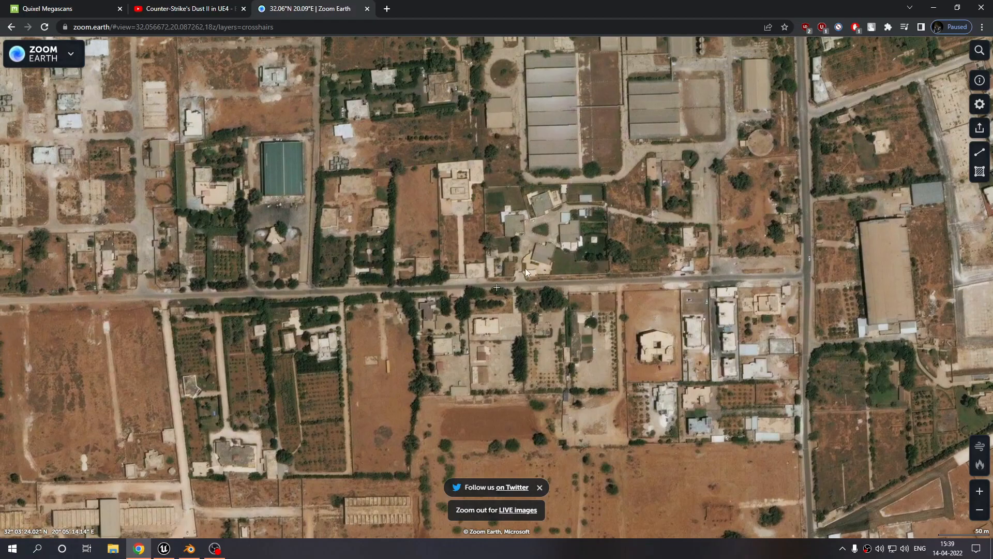
left_click_drag(467, 180, 714, 409)
left_click_drag(362, 271, 339, 297)
scroll(339, 297, "down", 2)
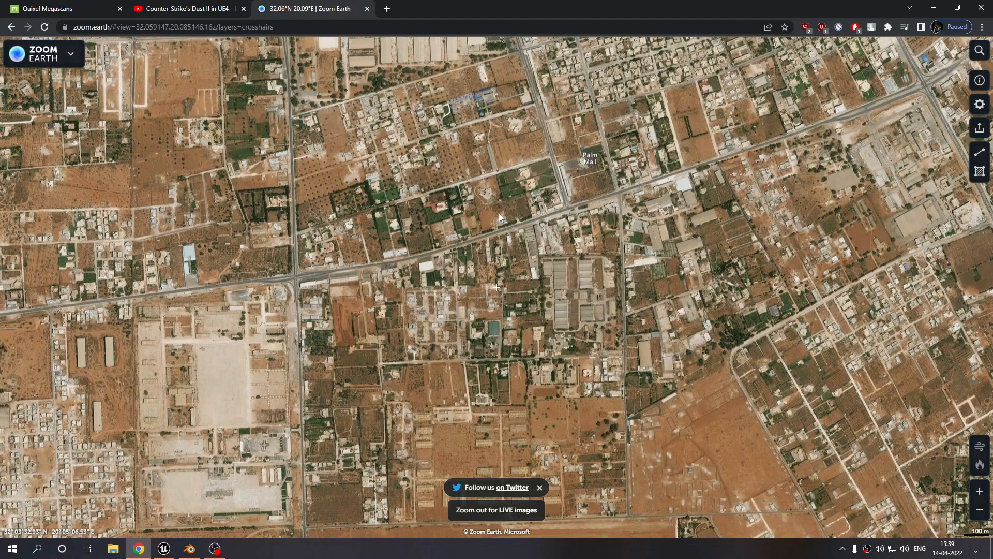
scroll(467, 178, "up", 1)
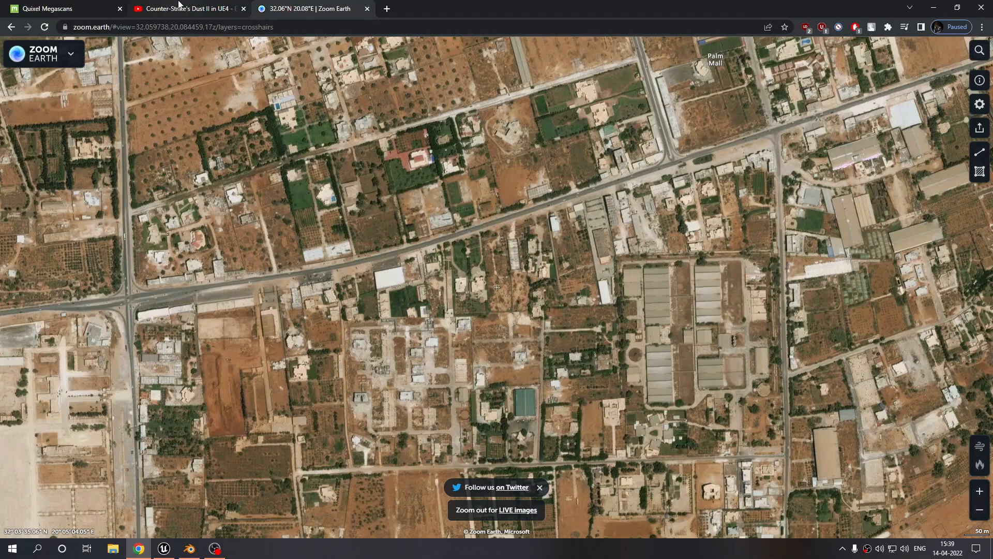
Bring up the Quixel Megascans page and return to the satellite map of the area.
left_click(97, 5)
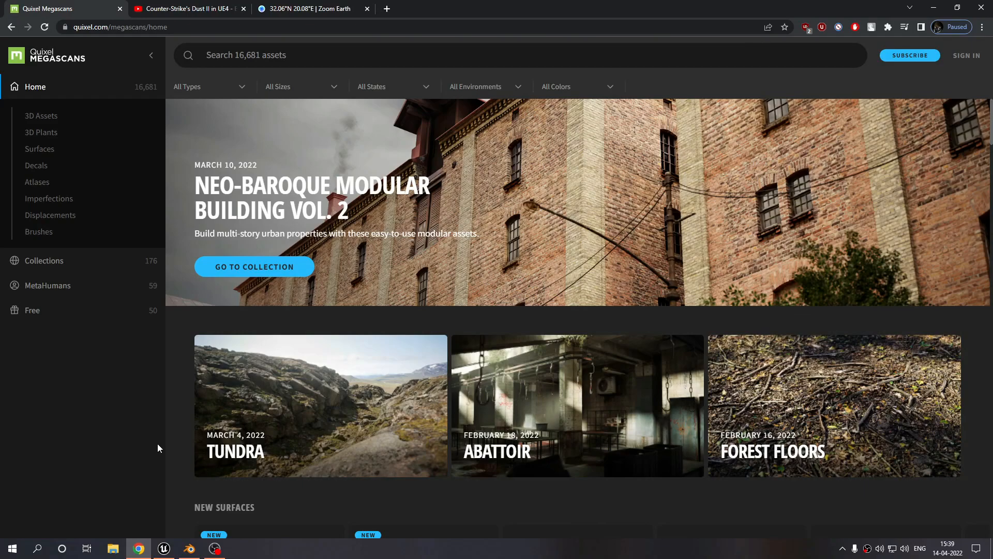
left_click(274, 8)
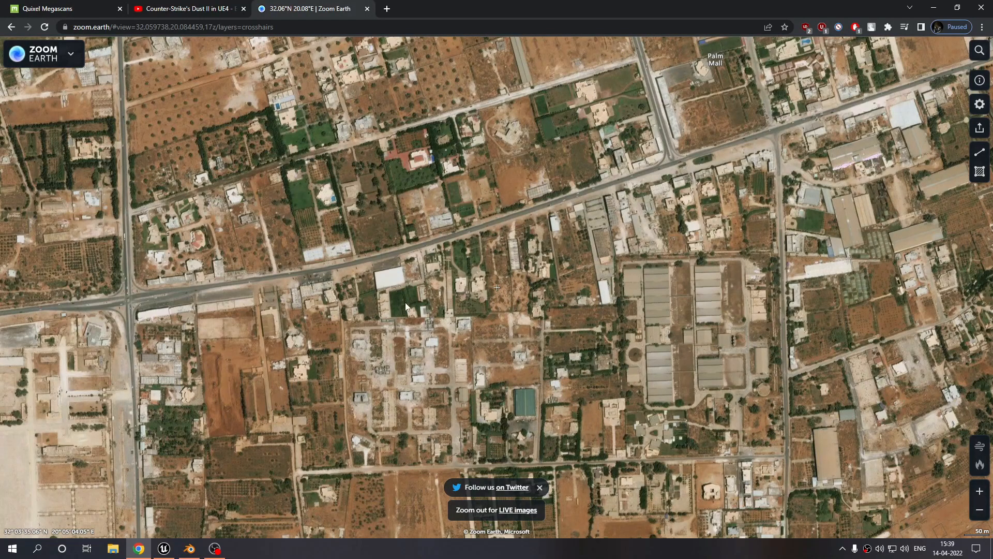
left_click_drag(407, 305, 380, 291)
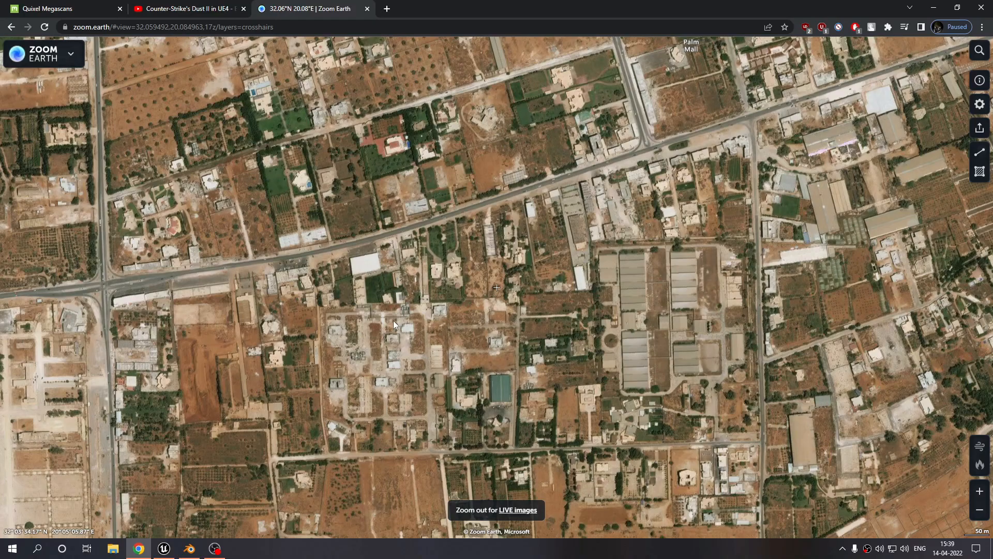
Switch to Blender, inspect the thin side face of the SMC_Annexe ground slab, and return to Object Mode.
mouse_move(189, 548)
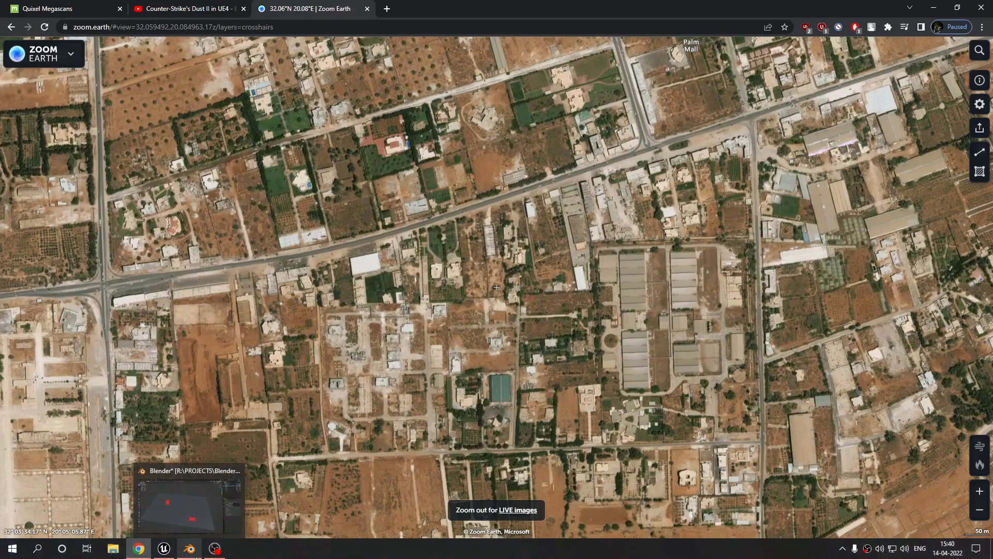
left_click(202, 495)
right_click(318, 351)
middle_click_drag(342, 326, 314, 277)
left_click(493, 288)
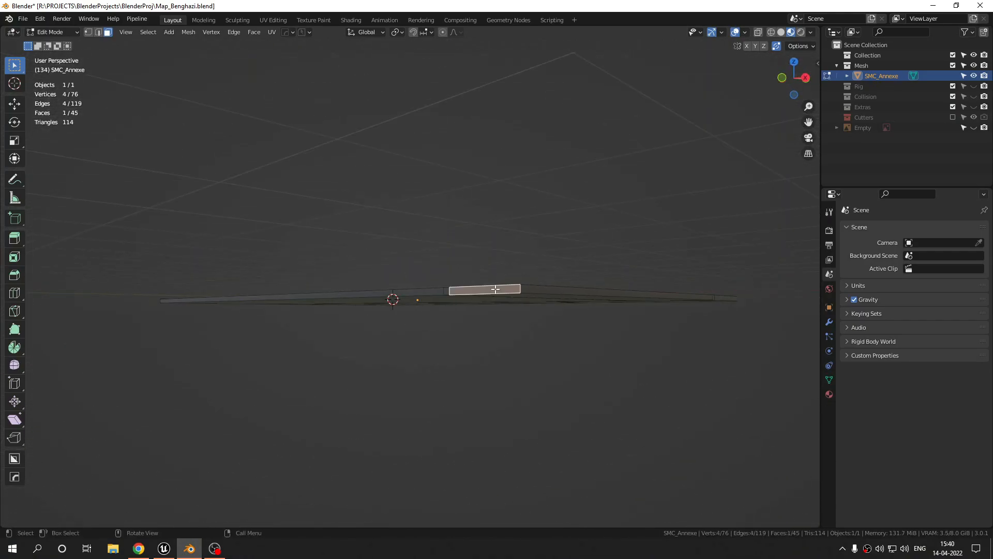
middle_click_drag(402, 265, 440, 346)
key("Tab")
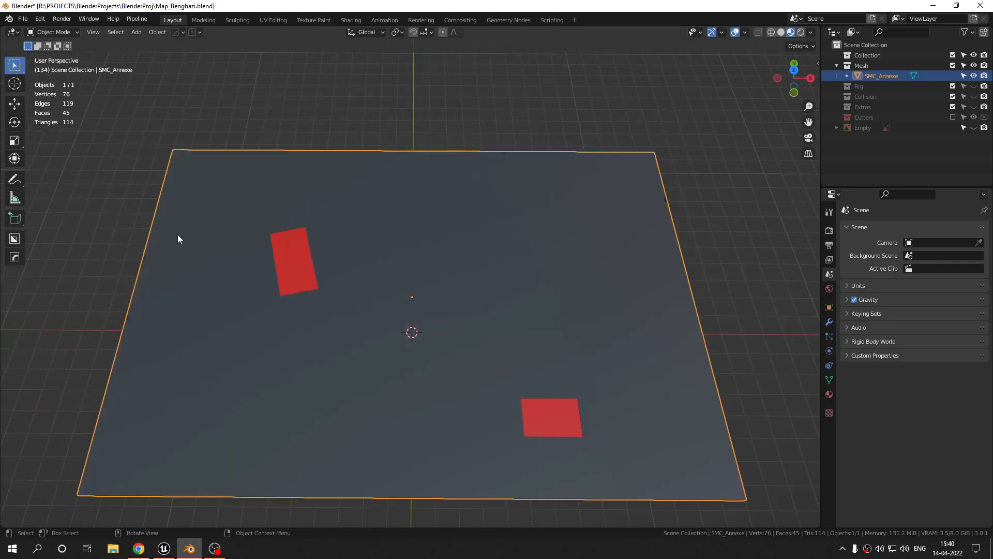
Compare the browser's satellite map with the slab and its two red plots in Blender.
left_click(138, 549)
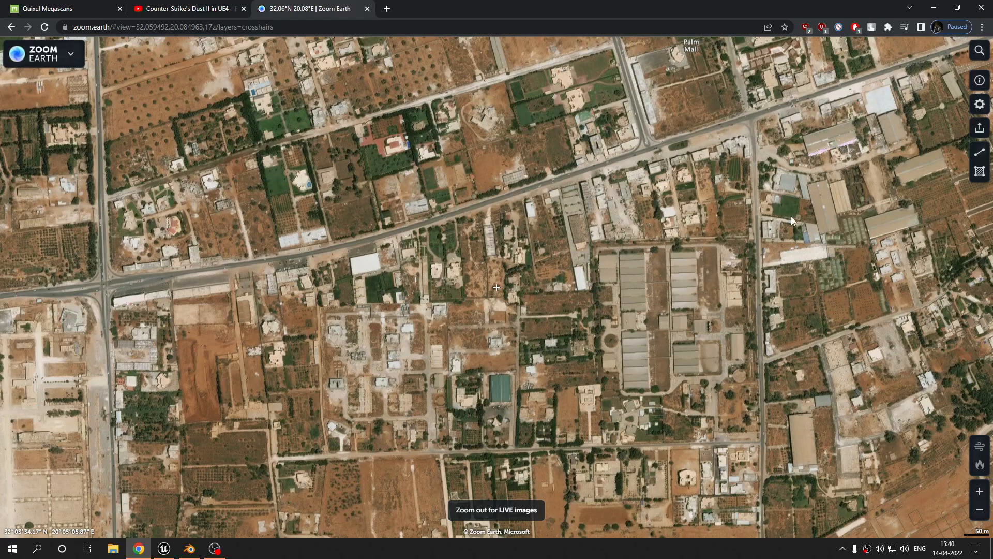
left_click(194, 553)
middle_click_drag(286, 348, 192, 178)
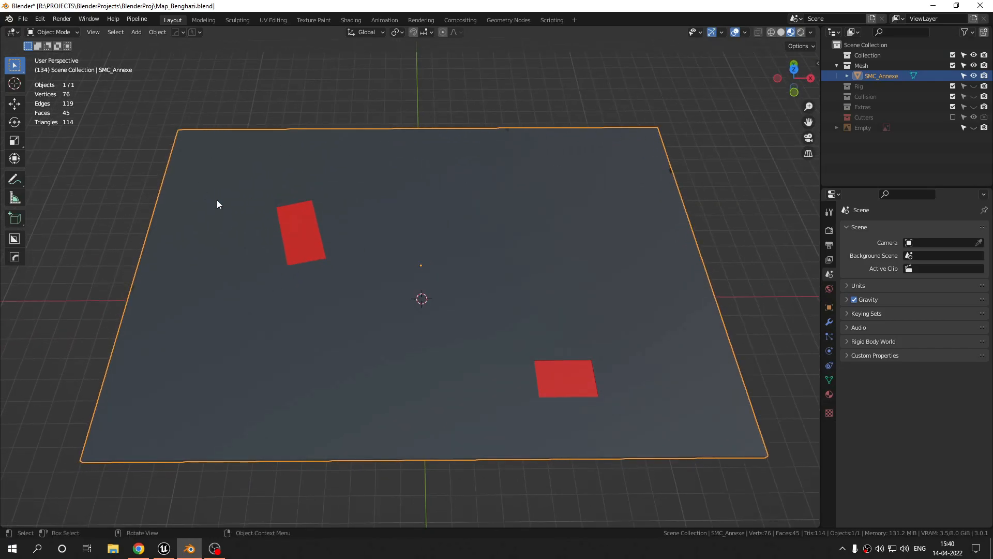
middle_click_drag(299, 399, 251, 372)
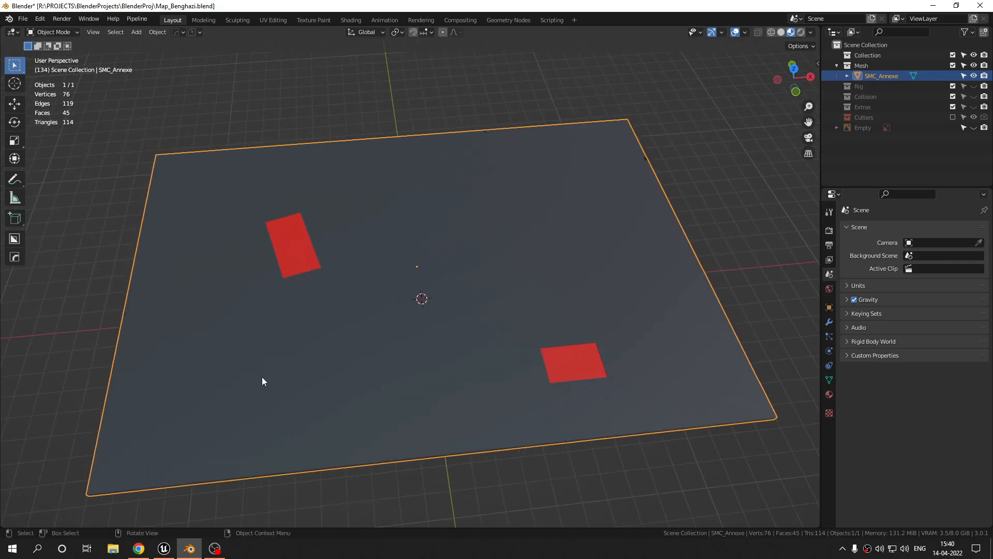
Switch to the browser and measure the area of the block around the compound and main road with a four-corner outline.
key("alt+Tab")
left_click(979, 171)
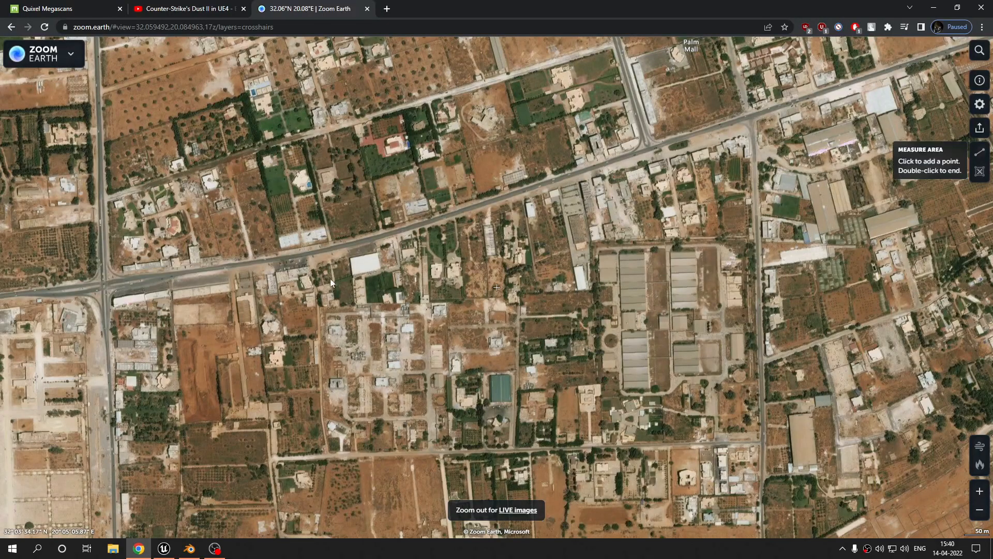
left_click(132, 189)
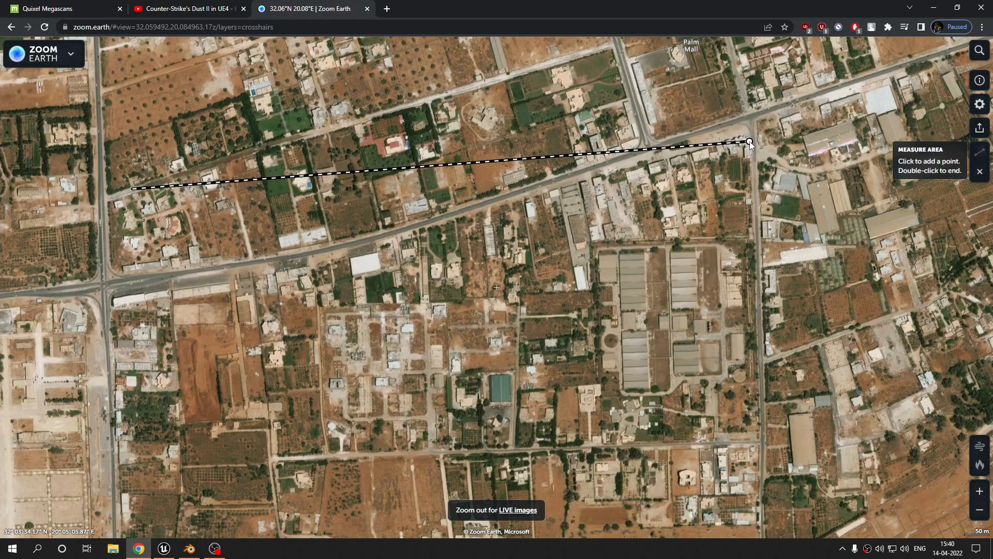
left_click(749, 141)
left_click(768, 493)
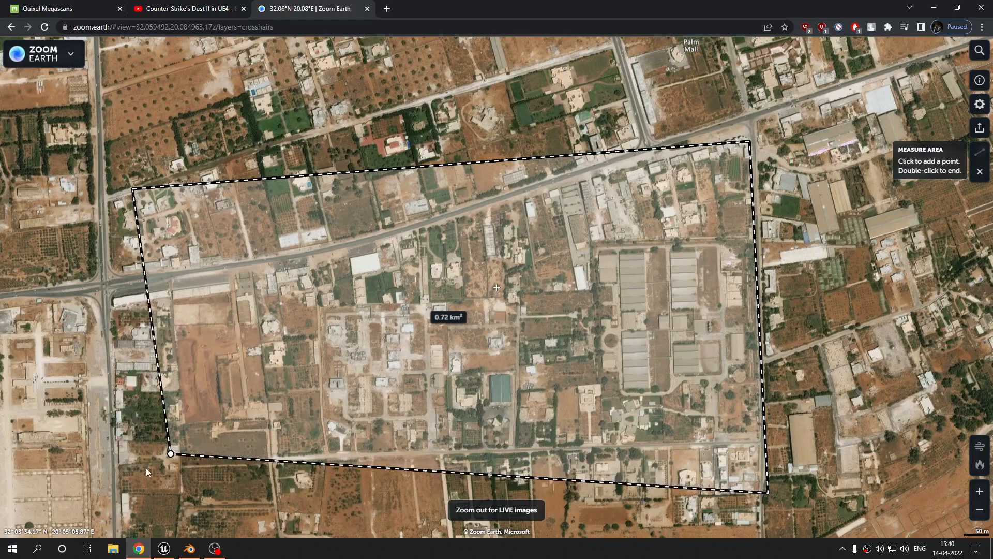
double_click(123, 491)
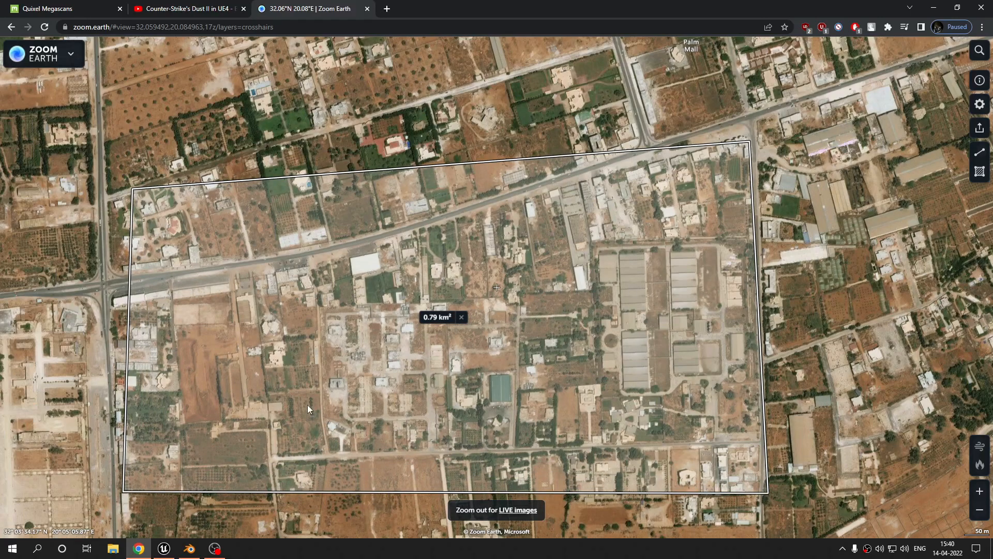
Check the Blender slab against the area outlined on the satellite map.
key("alt+Tab")
middle_click_drag(258, 311, 244, 270)
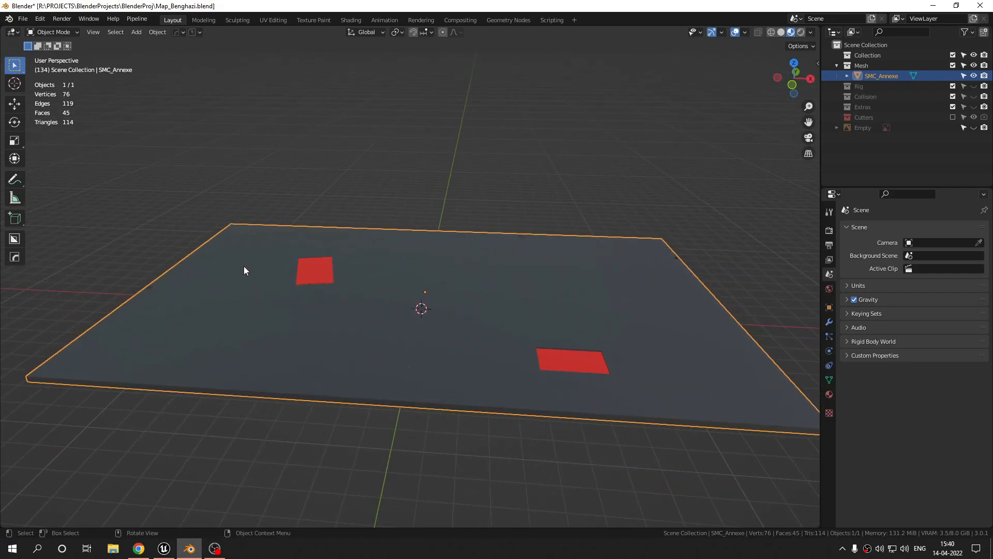
left_click(138, 548)
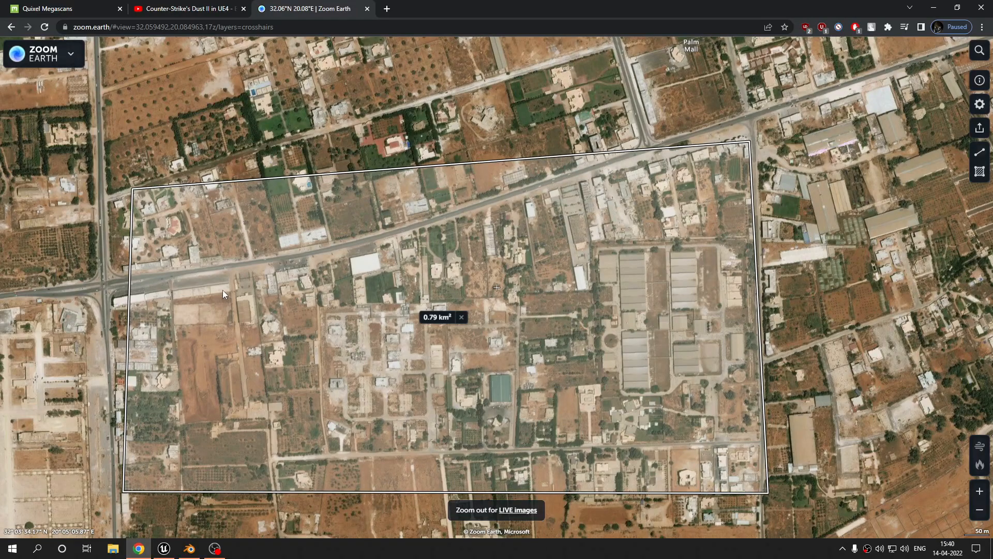
left_click_drag(407, 387, 415, 366)
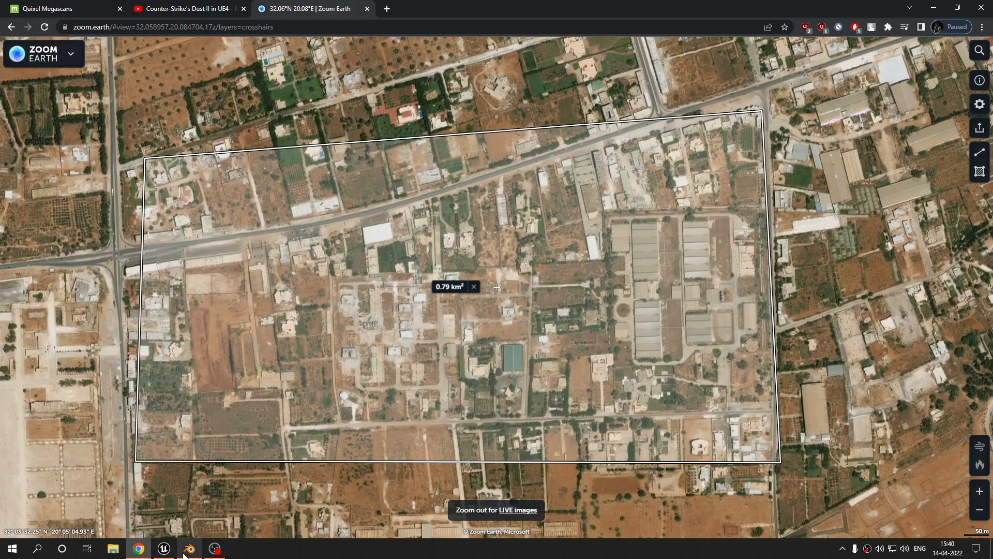
Switch to Blender and set the viewport shading to Solid to show the slab's road layout.
mouse_move(189, 545)
left_click(171, 510)
middle_click_drag(224, 480, 295, 369)
key("Tab")
key("Escape")
left_click(781, 32)
mouse_move(423, 364)
middle_mouse_down()
mouse_move(502, 402)
mouse_move(501, 422)
mouse_move(479, 405)
mouse_move(459, 363)
mouse_move(634, 185)
middle_mouse_up()
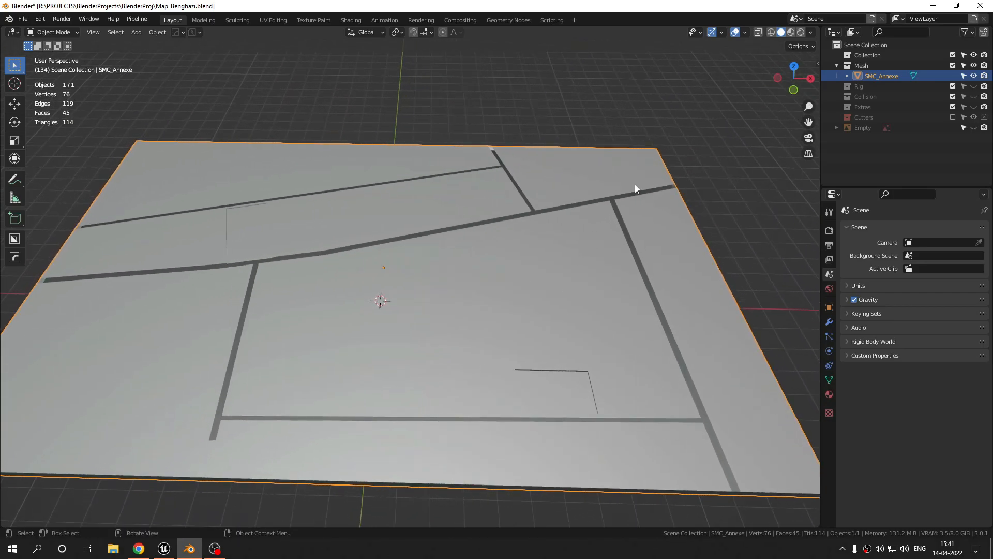
In Edit Mode, knife-cut a line across the large central plot from the diagonal main road to the lower road.
key("Tab")
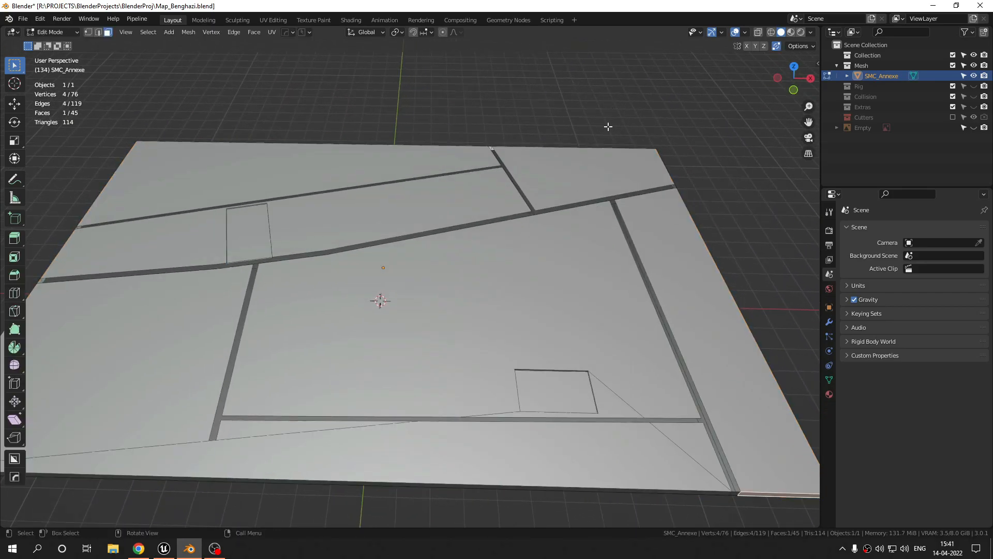
key("k")
left_click(374, 245)
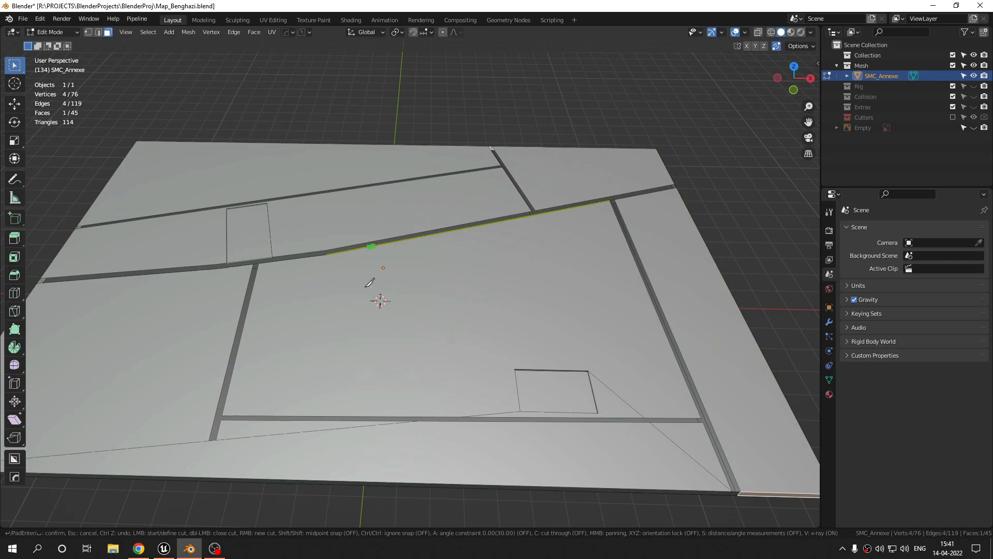
left_click(357, 417)
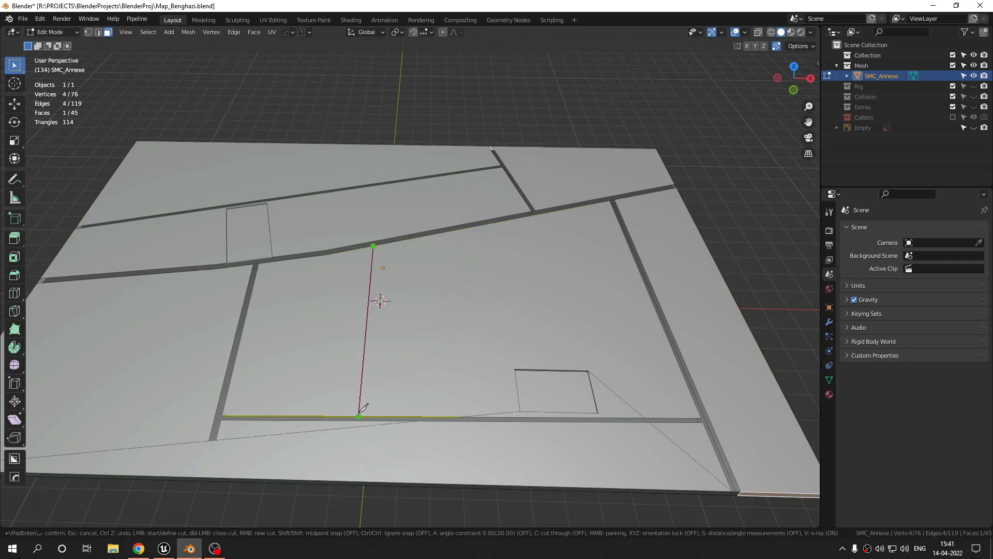
key("Return")
Try to bevel the new cut edge into a road strip about 0.5 m wide across the central plot.
key("k")
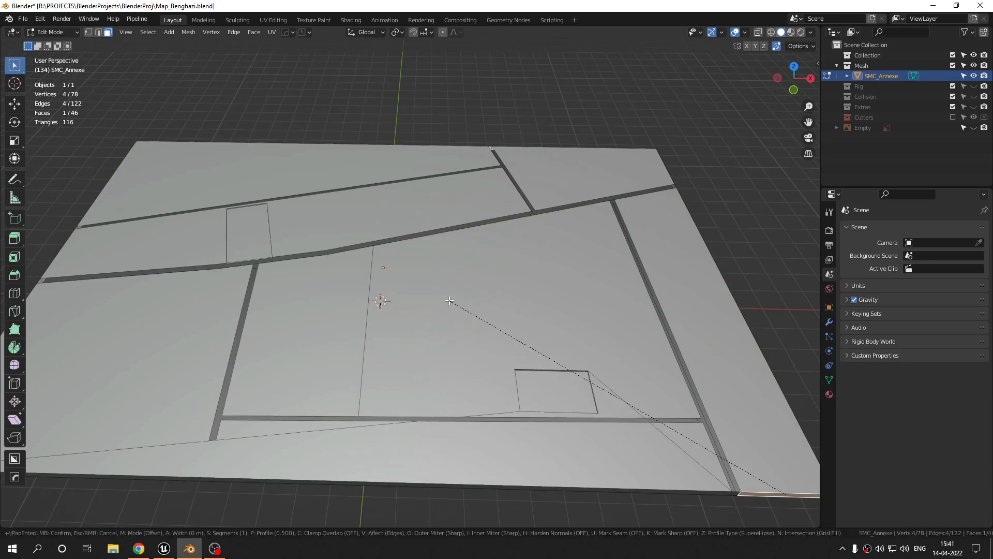
key("Escape")
key("2")
left_click(368, 290)
key("ctrl+b")
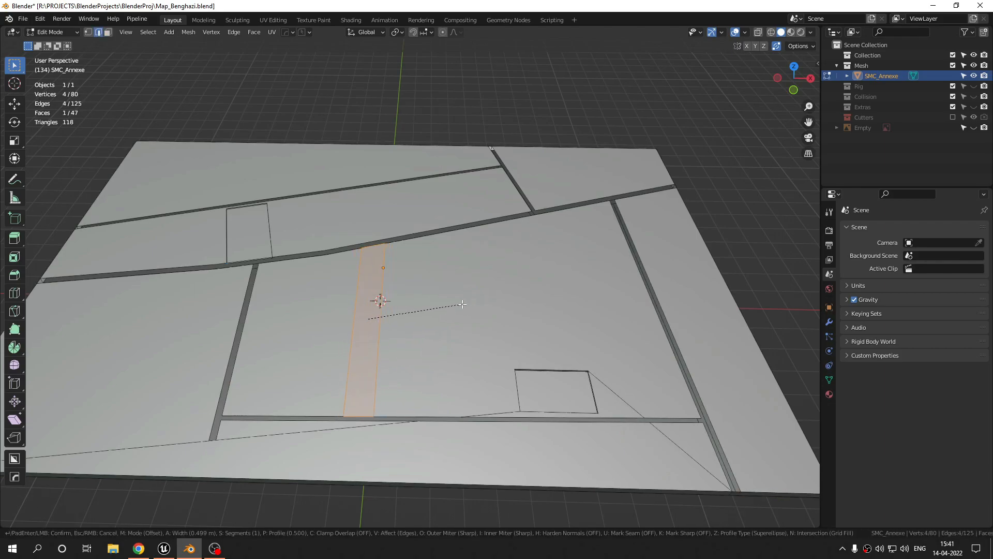
right_click(462, 304)
Undo the knife cut across the central plot.
key("ctrl+z")
key("ctrl+z")
key("ctrl+z")
middle_click_drag(461, 304, 401, 332)
middle_click_drag(282, 440, 288, 436, "shift")
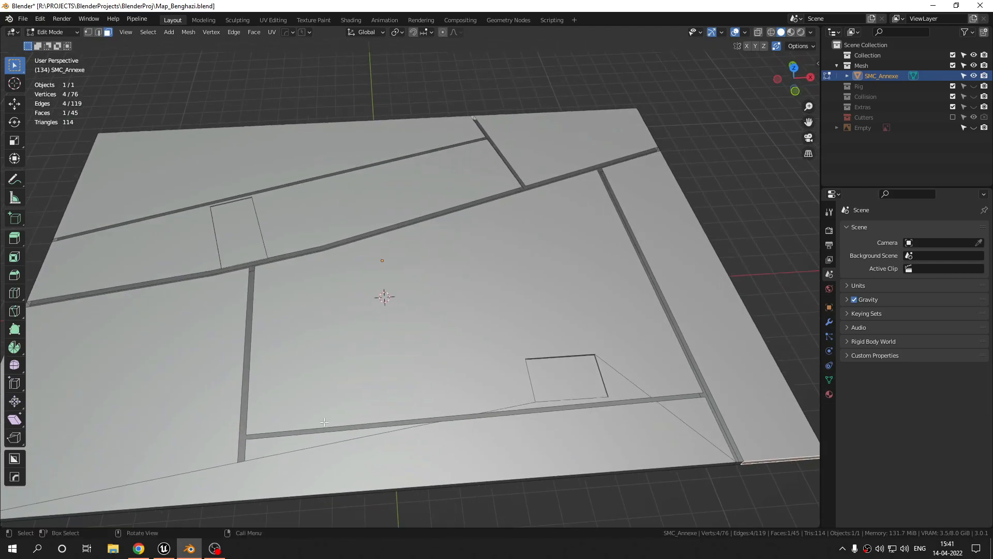
Compare the small recessed plot above the lower road with the walled compound beside that road in the Zoom Earth satellite imagery.
middle_click_drag(597, 338, 495, 385)
scroll(495, 386, "up", 5)
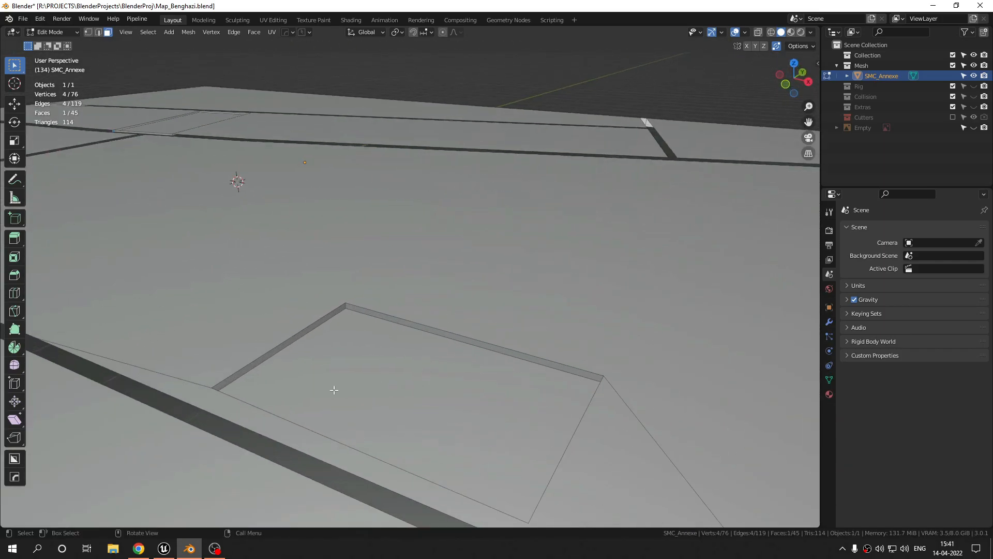
key("alt+Tab")
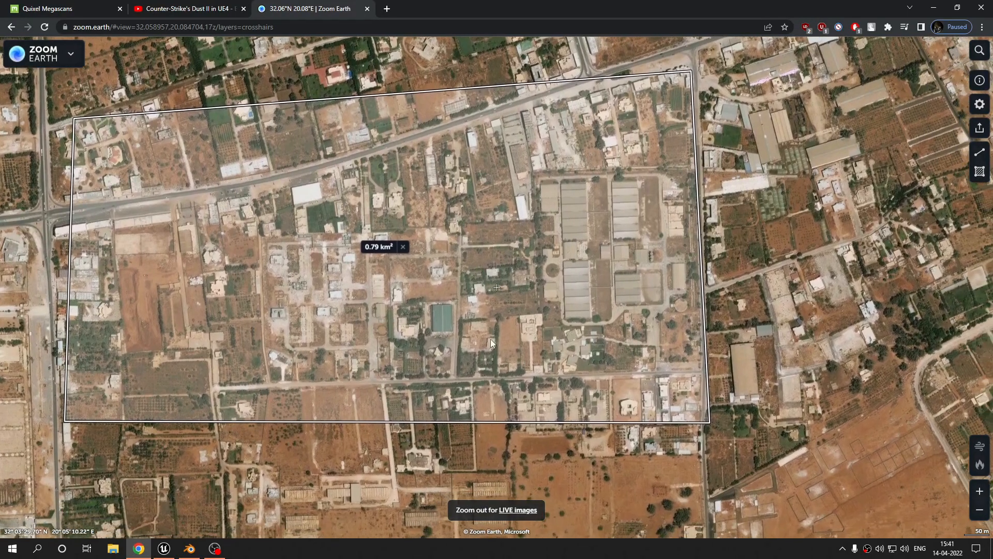
scroll(631, 360, "up", 3)
scroll(631, 361, "up", 3)
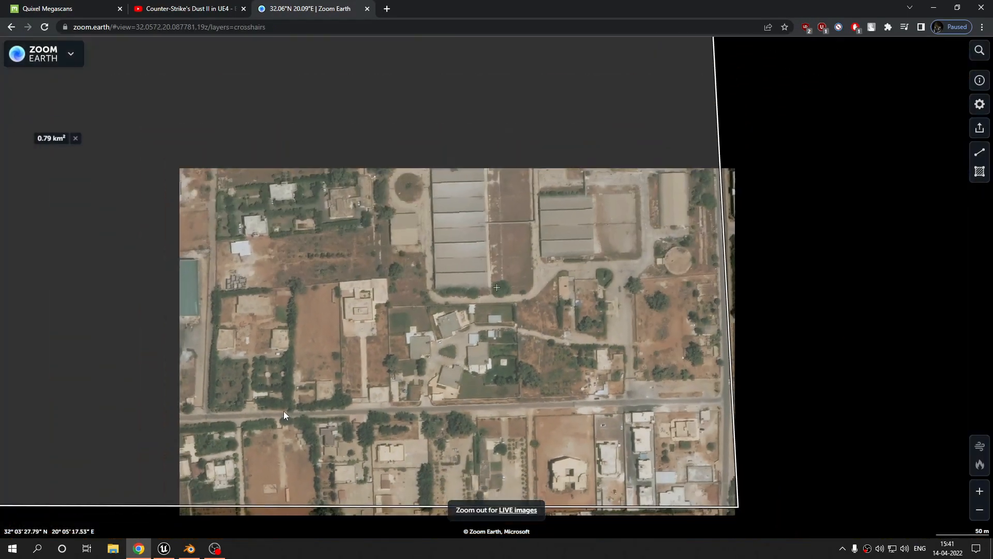
scroll(476, 393, "down", 2)
scroll(475, 393, "up", 4)
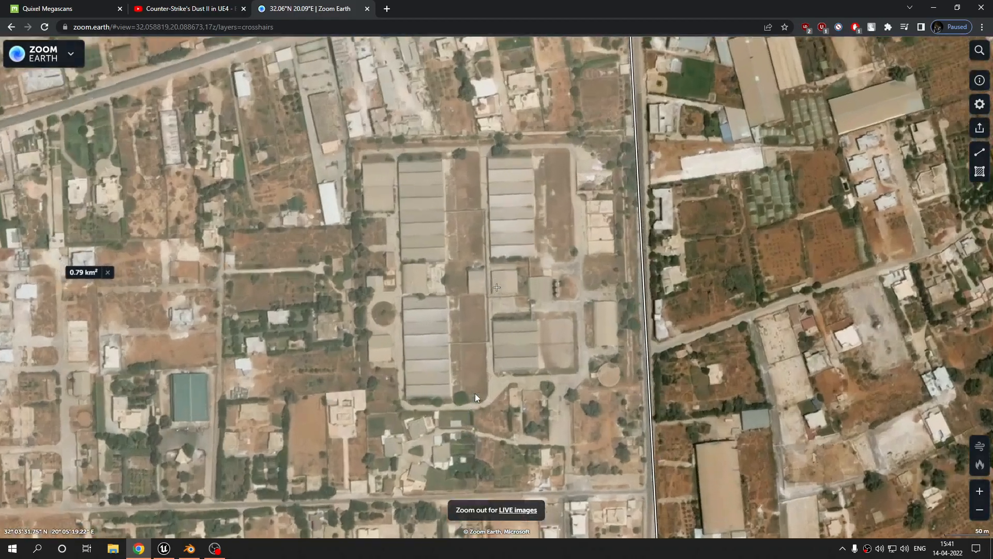
left_click_drag(475, 393, 608, 172)
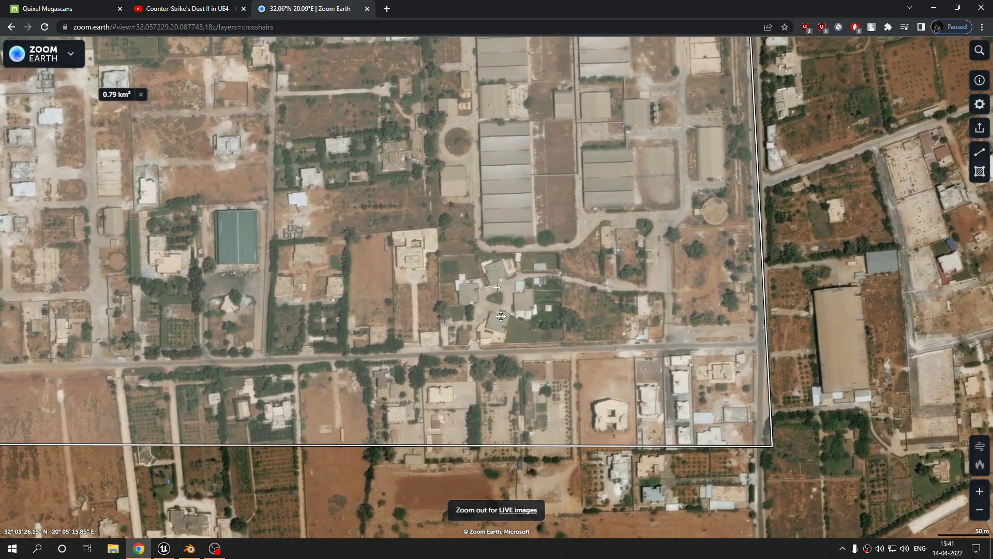
Switch back to Blender and select the recessed plot face just above the lower road.
key("alt+Tab")
middle_click_drag(498, 317, 422, 445)
left_click(447, 413)
scroll(446, 412, "down", 2)
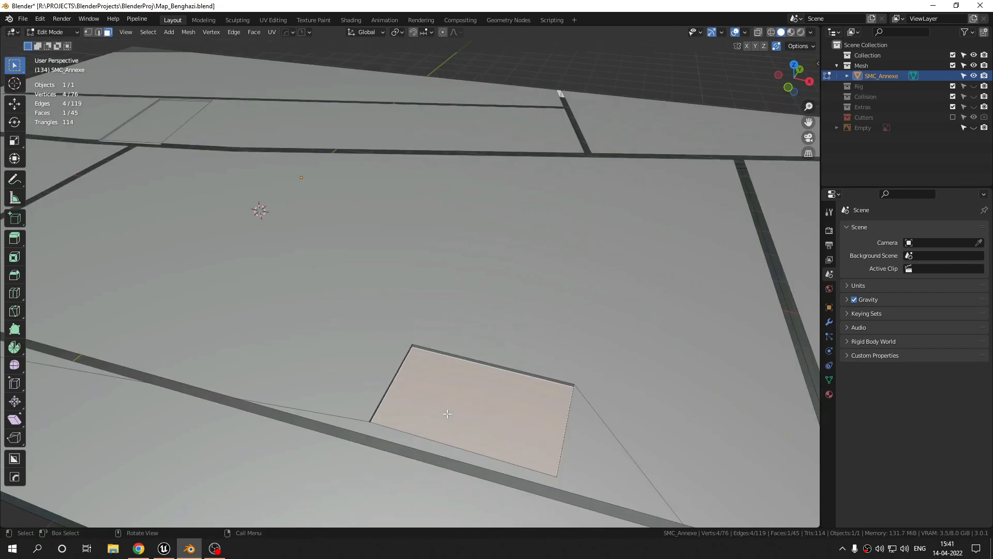
Select the narrow plot face between the upper road and the diagonal main road.
middle_click_drag(383, 294, 448, 337, "shift")
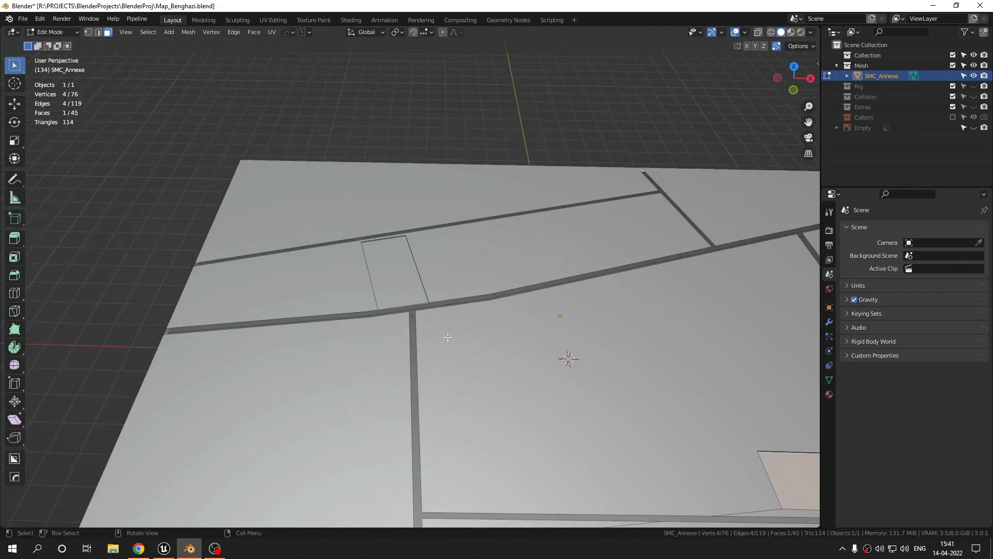
left_click(388, 280)
scroll(388, 279, "up", 2)
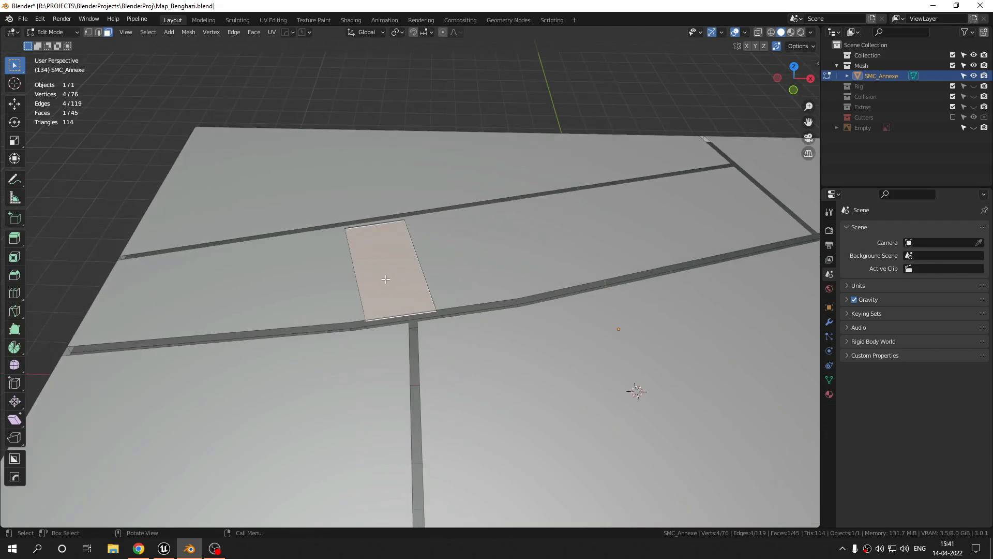
middle_click_drag(386, 279, 386, 322)
Switch to Zoom Earth and locate the matching plots north of the main road near the measured area's northwest corner.
key("alt+Tab")
left_click_drag(315, 184, 559, 331)
left_click_drag(242, 226, 407, 348)
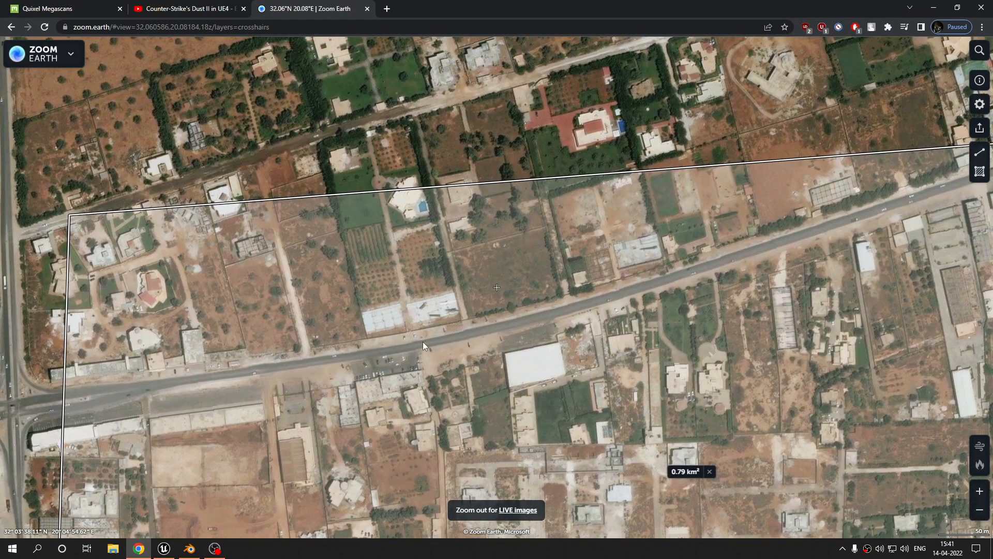
In Blender's top view, compare the slab with the satellite reference image using X-Ray, and hide the image again.
key("alt+Tab")
key("KP_7")
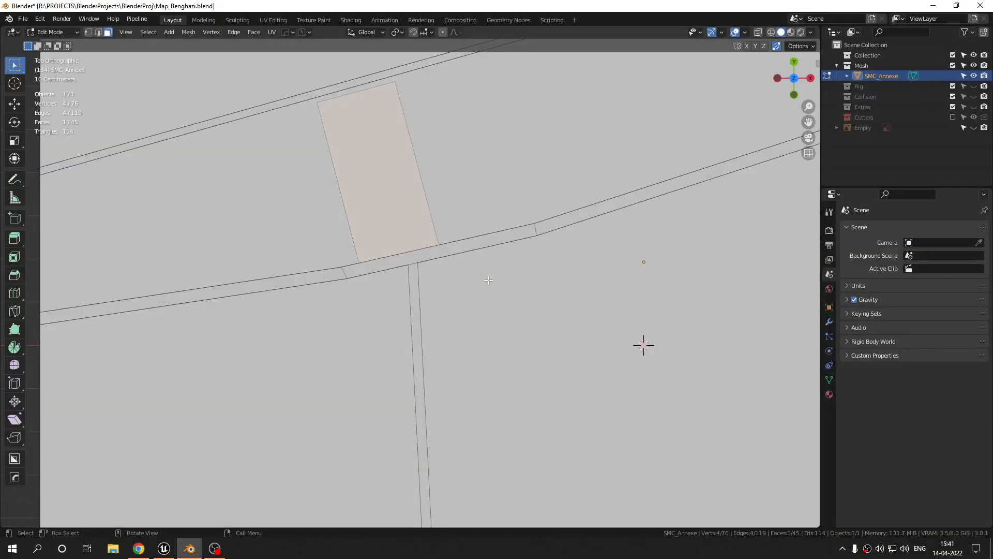
scroll(479, 279, "down", 5)
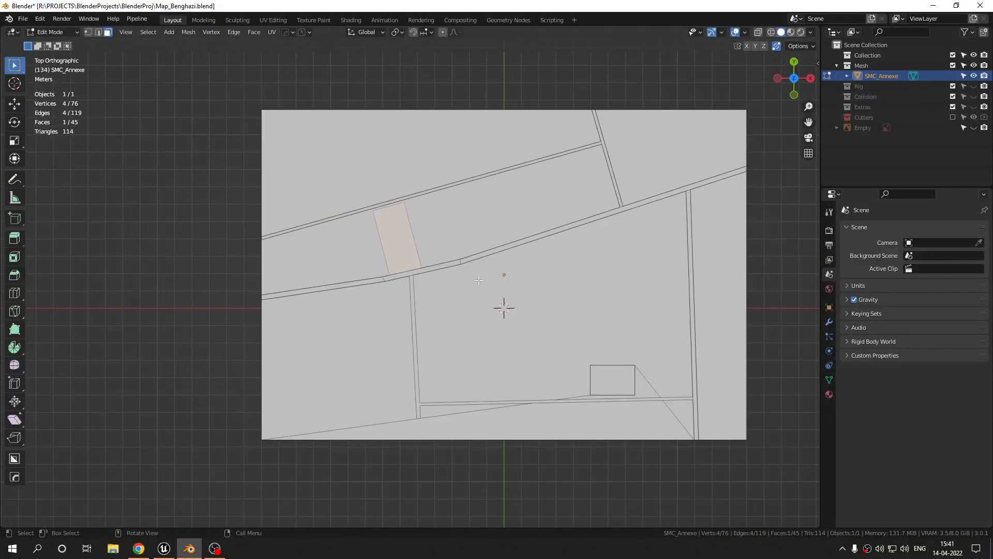
scroll(575, 243, "up", 1)
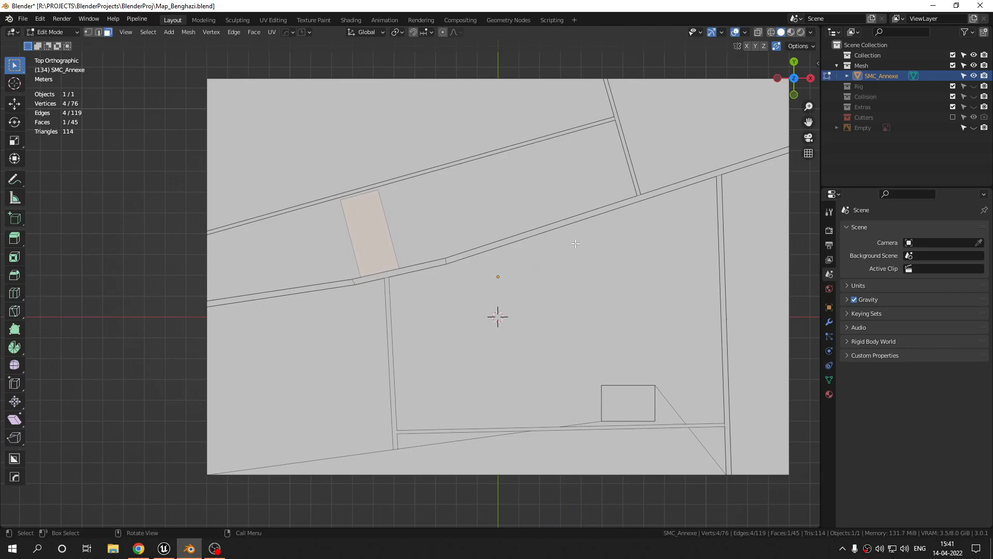
left_click(974, 127)
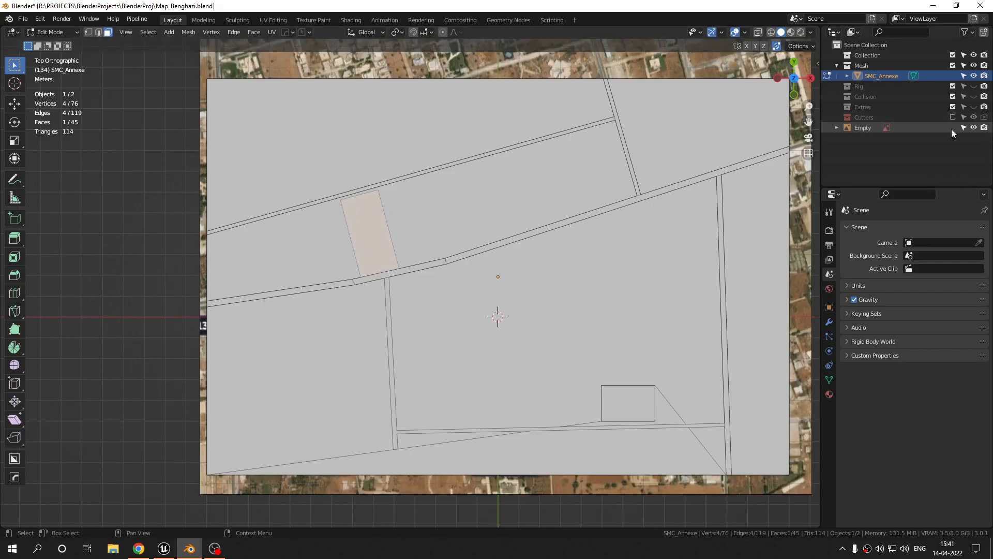
left_click(758, 32)
middle_click_drag(643, 241, 603, 232, "shift")
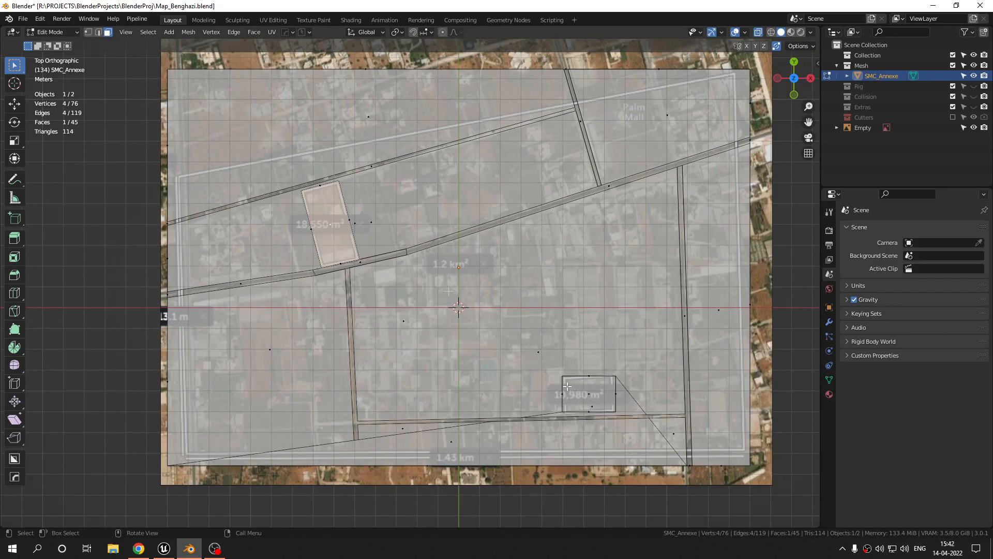
left_click(973, 127)
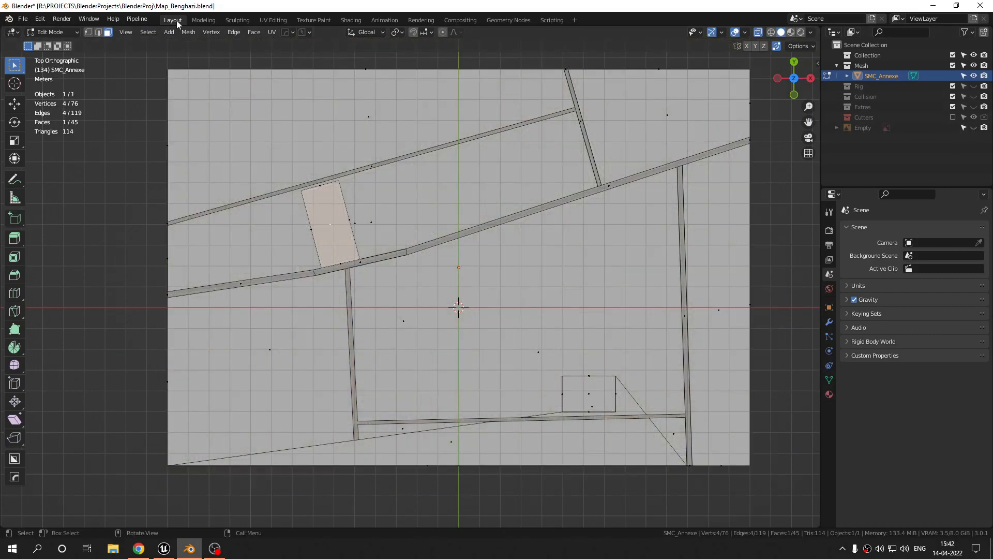
Send the annex slab to Unreal with the Pipeline export and switch to Unreal Editor to view the Benghazi level.
left_click(130, 23)
mouse_move(169, 40)
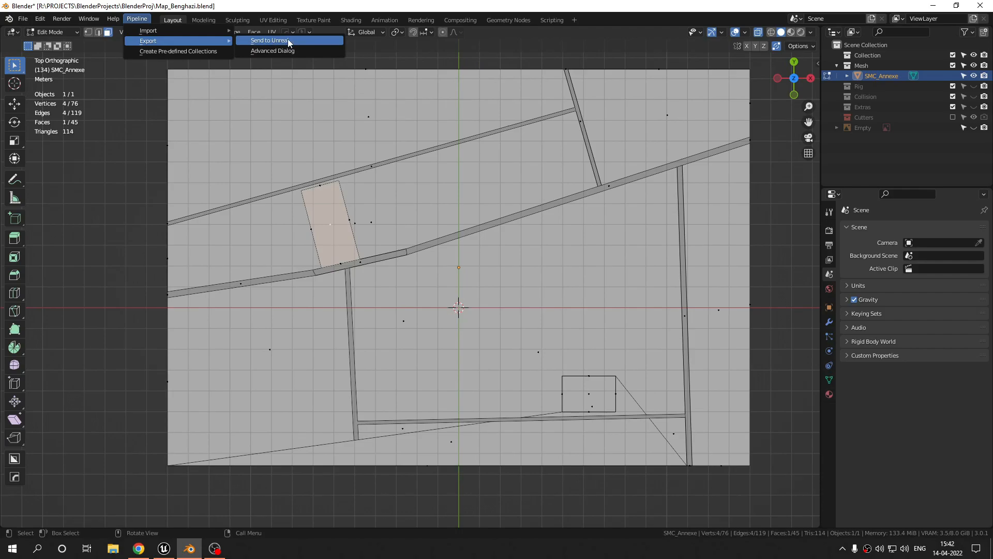
left_click(288, 40)
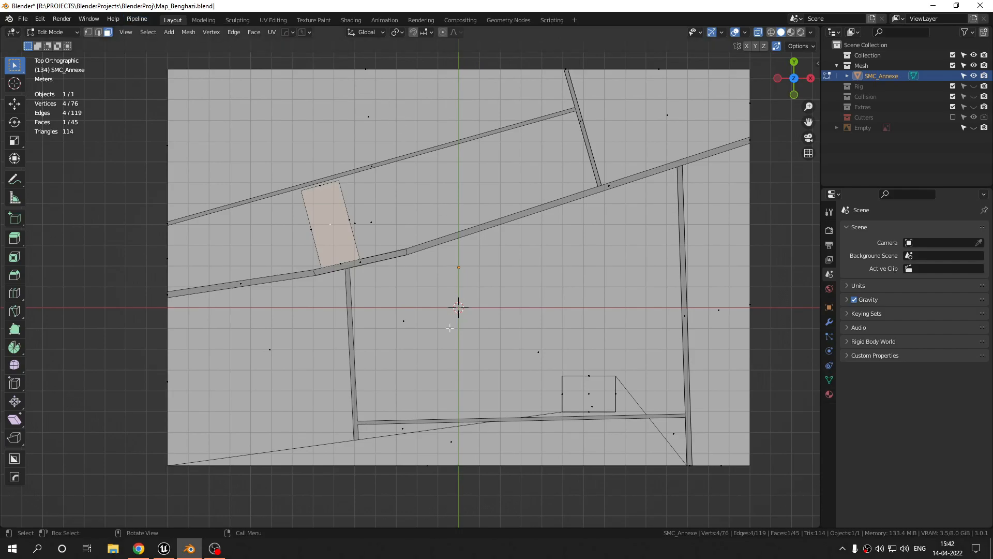
left_click(163, 549)
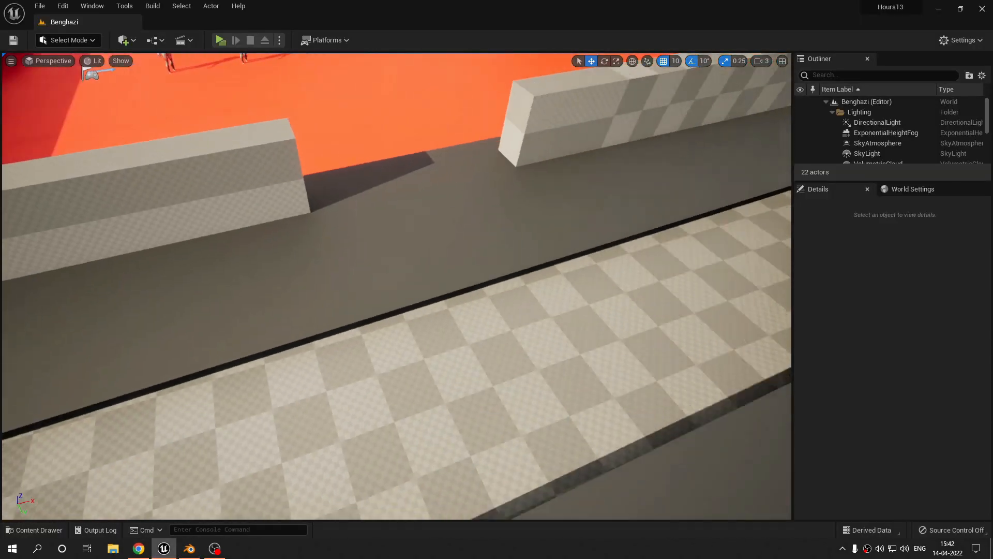
right_click_drag(397, 286, 709, 243)
Switch to Blender, show the slab's base and red plot materials in Material Preview shading, and leave Edit Mode.
key("alt+Tab")
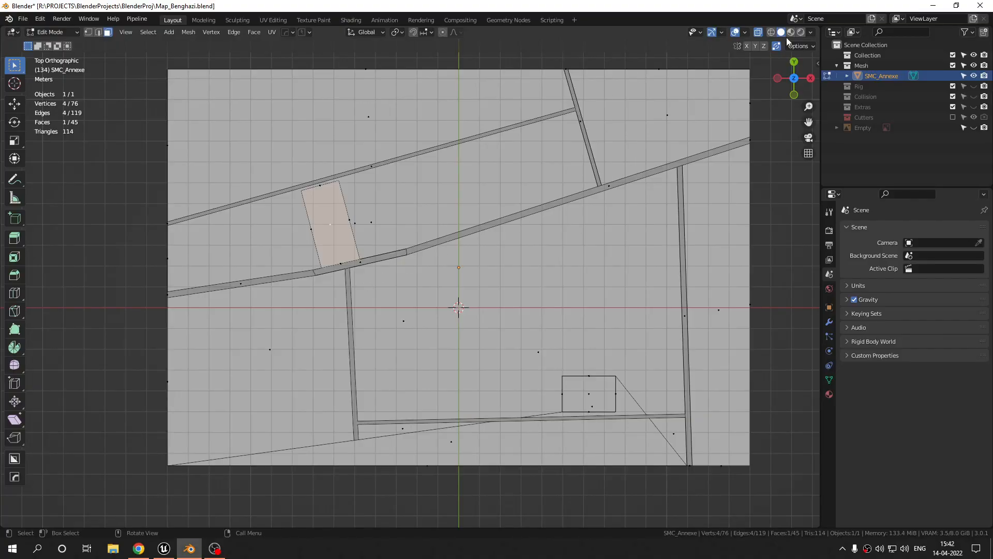
left_click(790, 32)
mouse_move(646, 129)
middle_mouse_down()
mouse_move(510, 271)
mouse_move(534, 312)
mouse_move(462, 383)
middle_mouse_up()
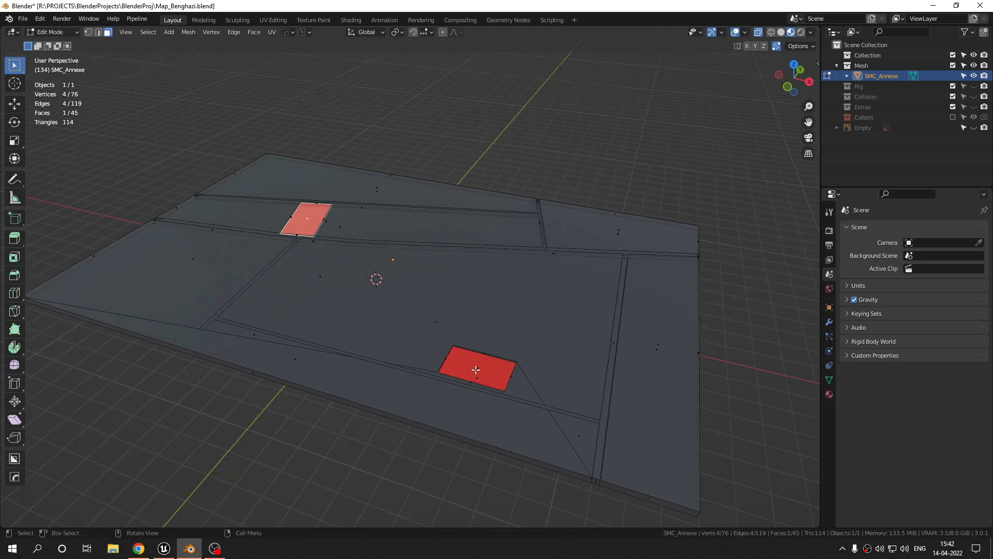
middle_click_drag(468, 287, 408, 316)
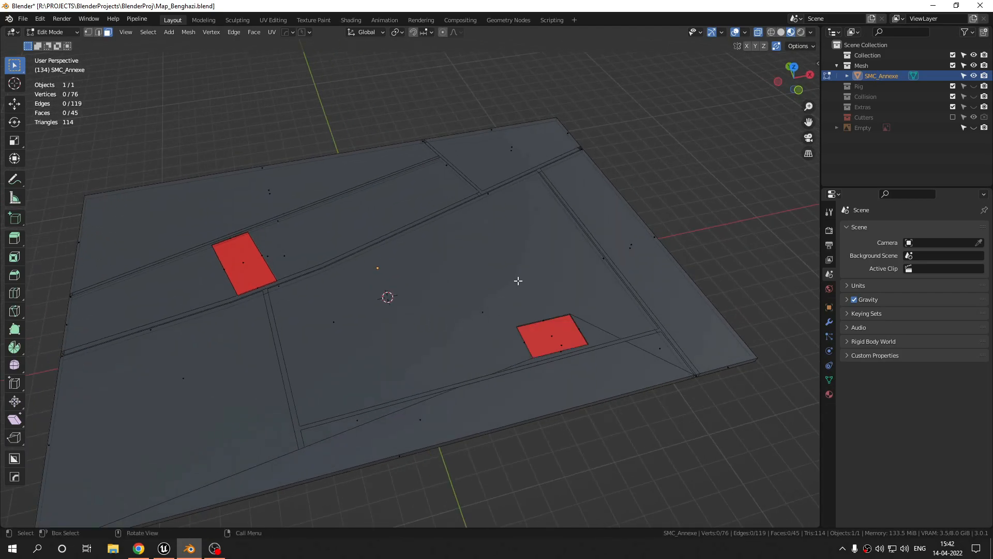
key("a")
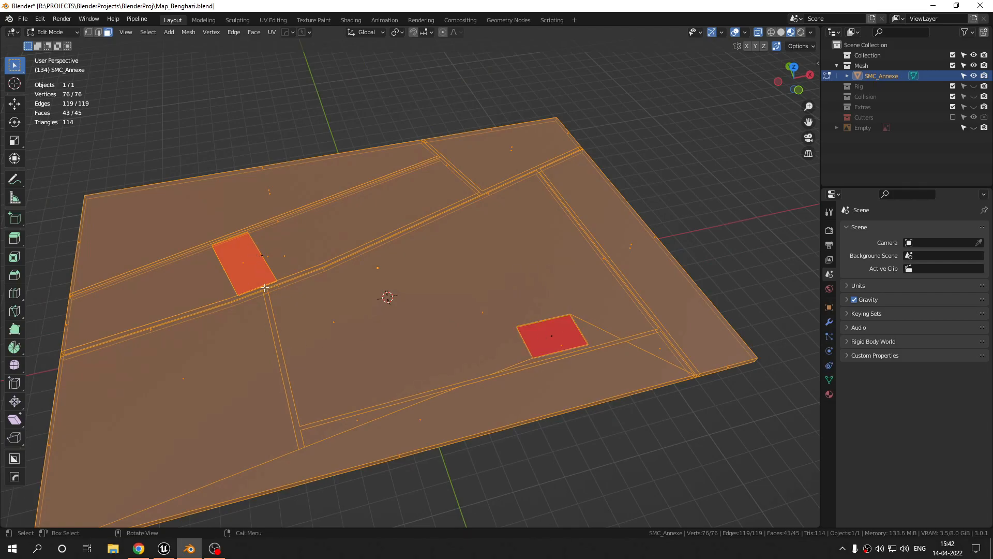
middle_click_drag(242, 271, 384, 339)
key("Tab")
key("a")
key("a")
Switch to Unreal Editor and select the SMC_Annexe_REF ground mesh.
key("alt+Tab")
right_click_drag(443, 248, 646, 290)
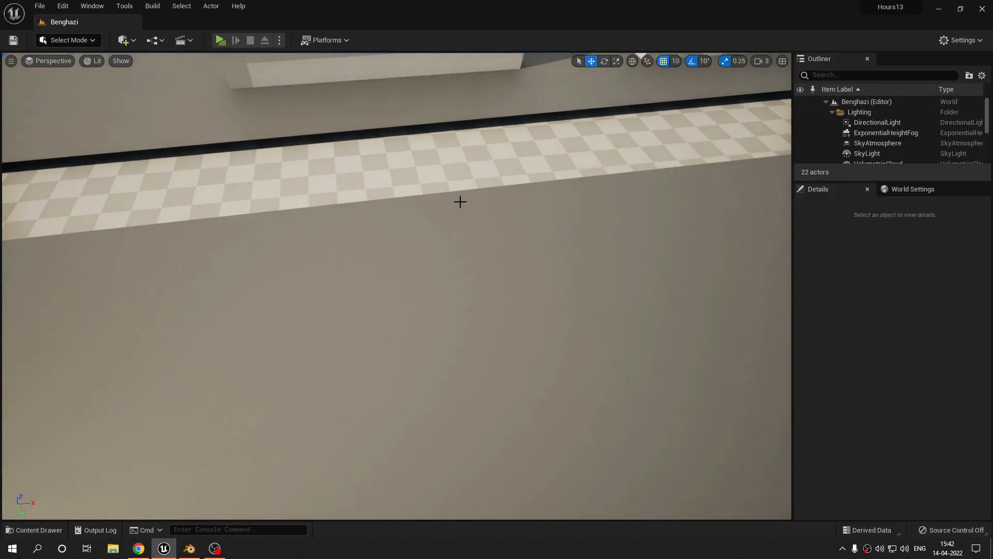
left_click(454, 237)
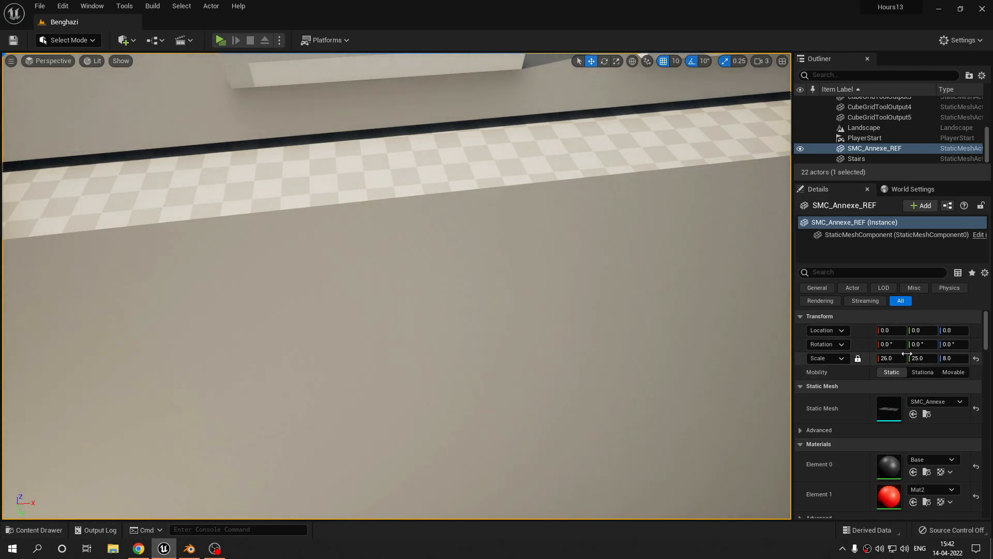
Set the viewport camera speed to 5 and view the whole annex map from above.
right_click_drag(743, 359, 750, 212)
left_click(761, 62)
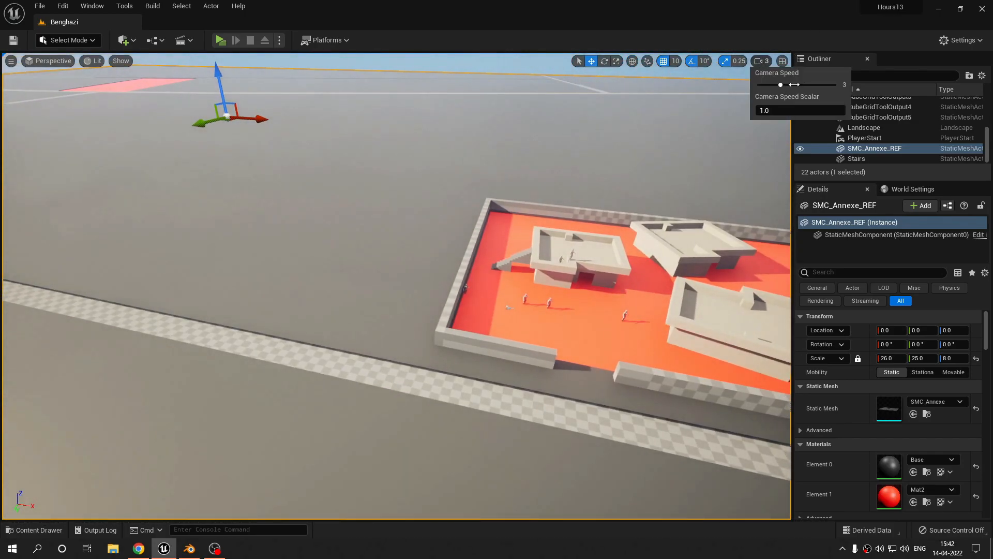
right_click_drag(532, 237, 569, 276)
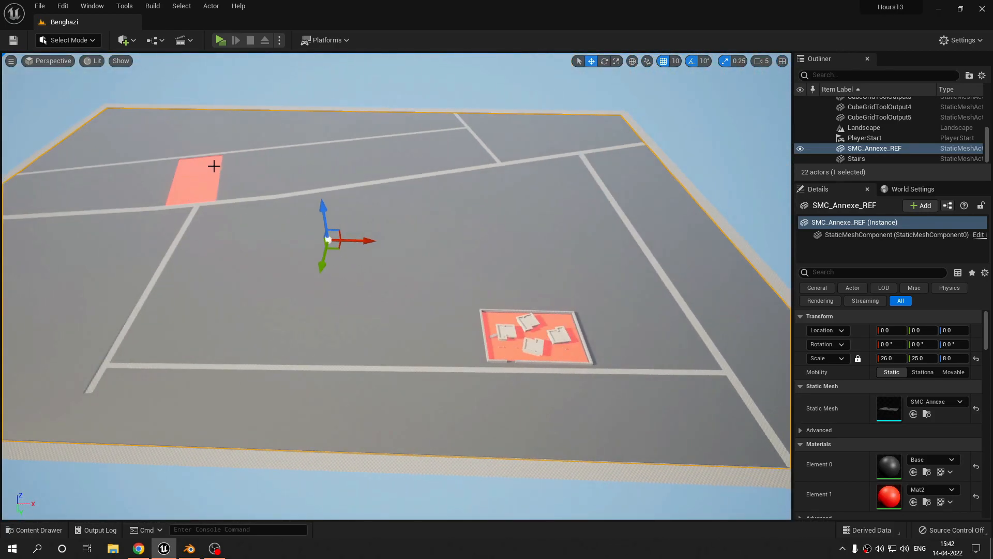
right_click_drag(214, 244, 140, 229)
Switch to Landscape Mode and look over the map with the Sculpt brush active.
left_click(69, 40)
left_click(73, 71)
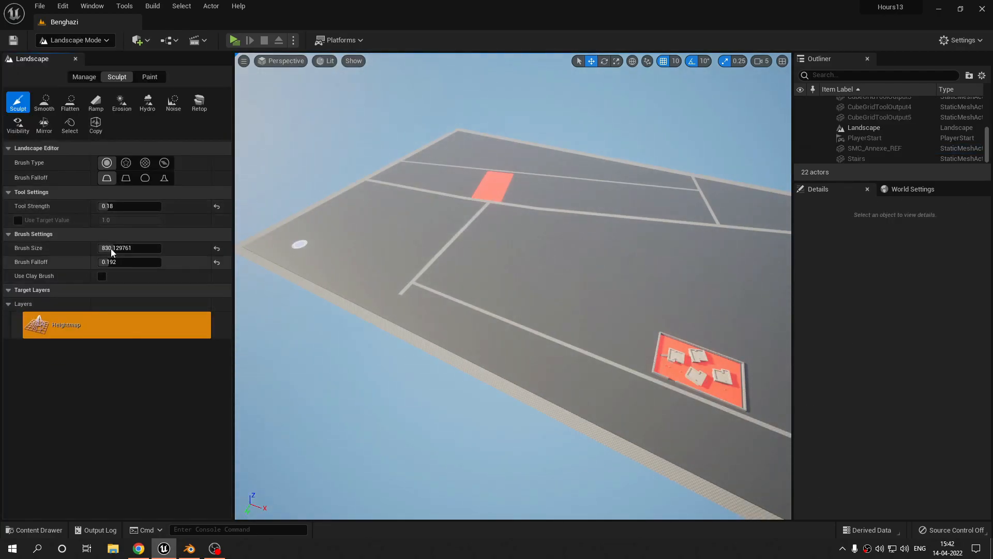
right_click_drag(384, 253, 410, 258)
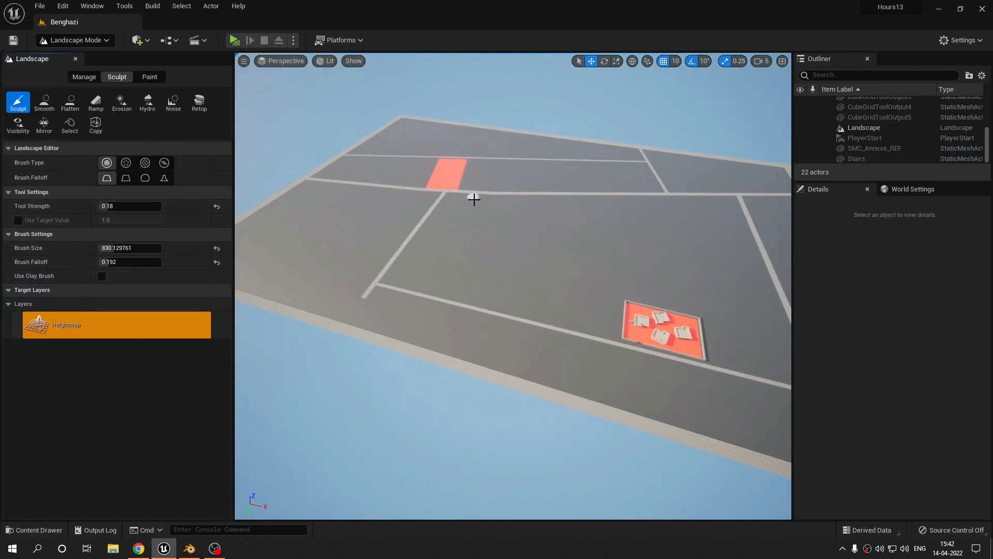
right_click_drag(472, 197, 461, 238)
right_click_drag(573, 227, 573, 222)
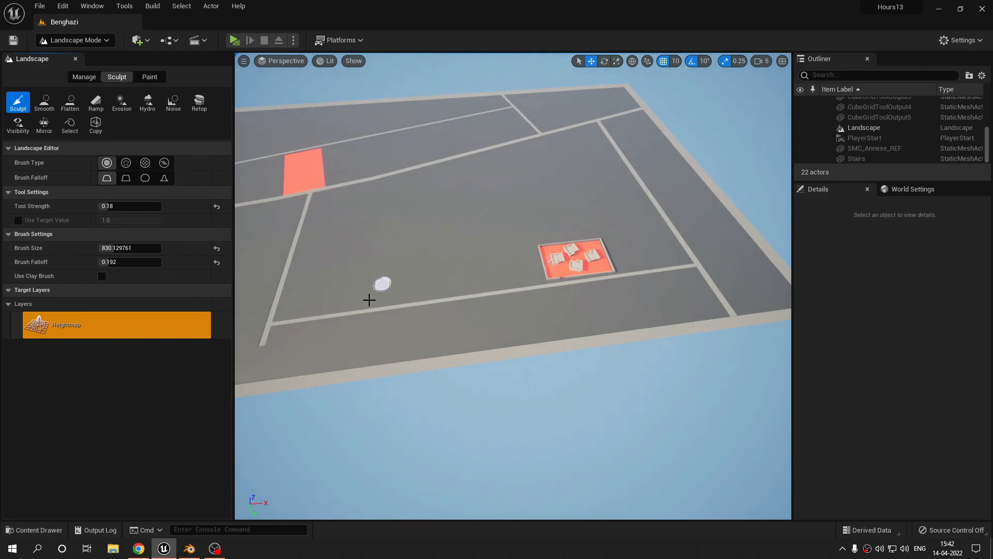
Return to Select Mode and frame the SMC_Annexe_REF mesh in the viewport.
left_click(72, 39)
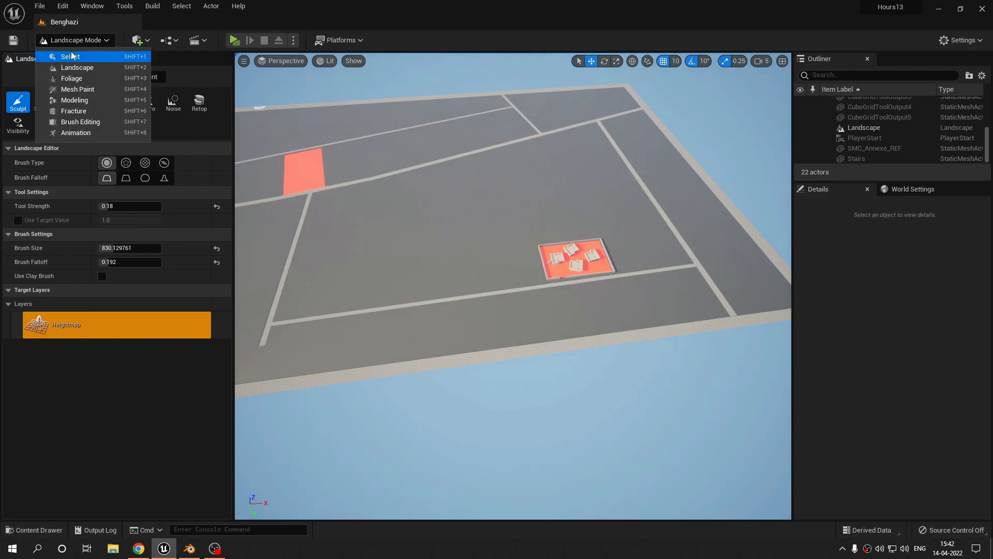
left_click(69, 56)
left_click(486, 268)
key("f")
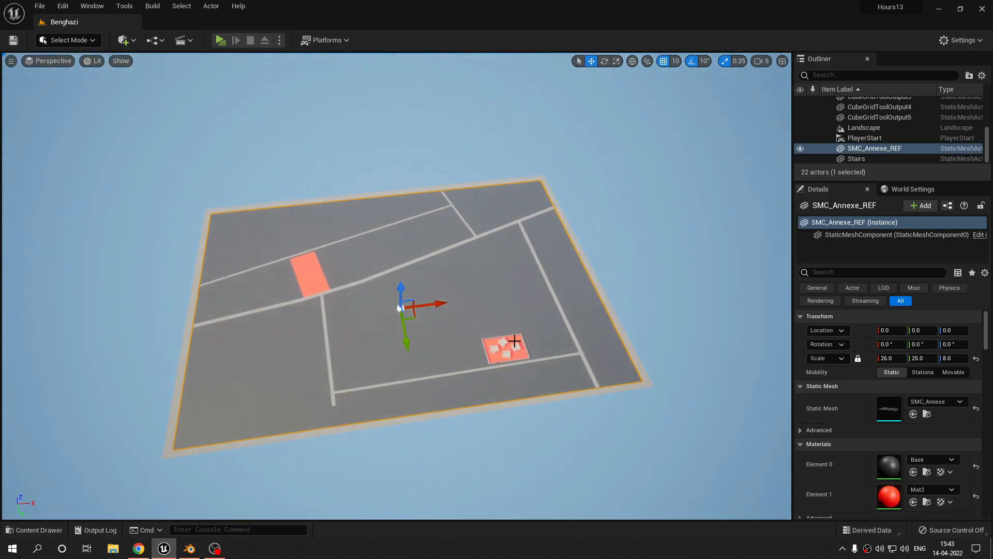
Focus on the compound's perimeter wall and move down among the mannequins to examine the blockout buildings at ground level.
left_click(507, 360)
key("f")
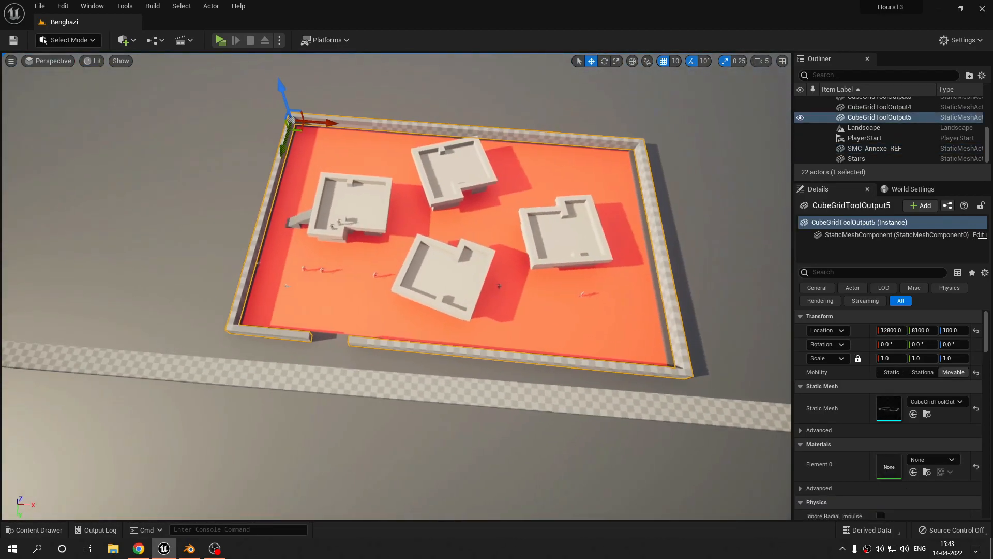
scroll(396, 286, "up", 5)
mouse_move(240, 400)
right_mouse_down()
mouse_move(238, 380)
mouse_move(240, 399)
right_mouse_up()
key("w")
right_click_drag(172, 377, 155, 377)
key("d")
key("w")
right_click_drag(414, 317, 341, 305)
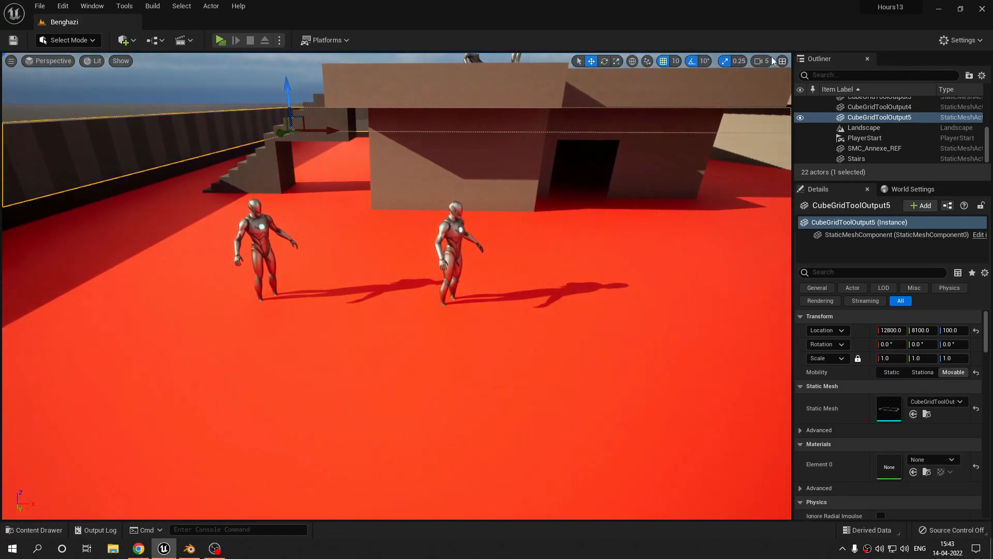
Set the viewport camera speed to 3 and select the SKM_Manny2 mannequin in front of the blockout buildings.
left_click(770, 61)
right_click_drag(394, 289, 388, 275)
key("w")
key("s")
left_click(394, 274)
key("s")
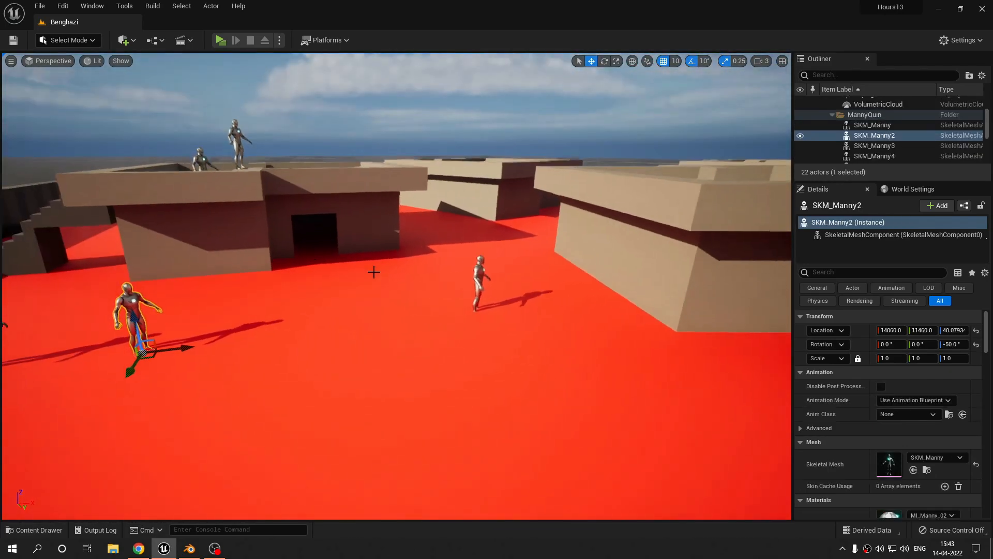
Switch the editor to Modeling Mode.
left_click(85, 42)
left_click(91, 101)
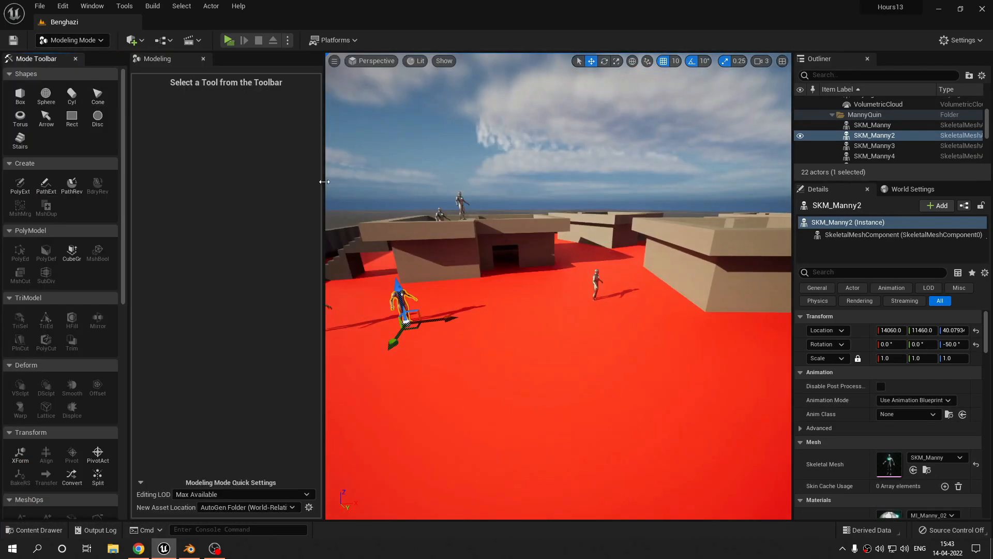
Start the CubeGrid tool and examine the mannequins and blockout buildings from several spots around the compound.
left_click(74, 259)
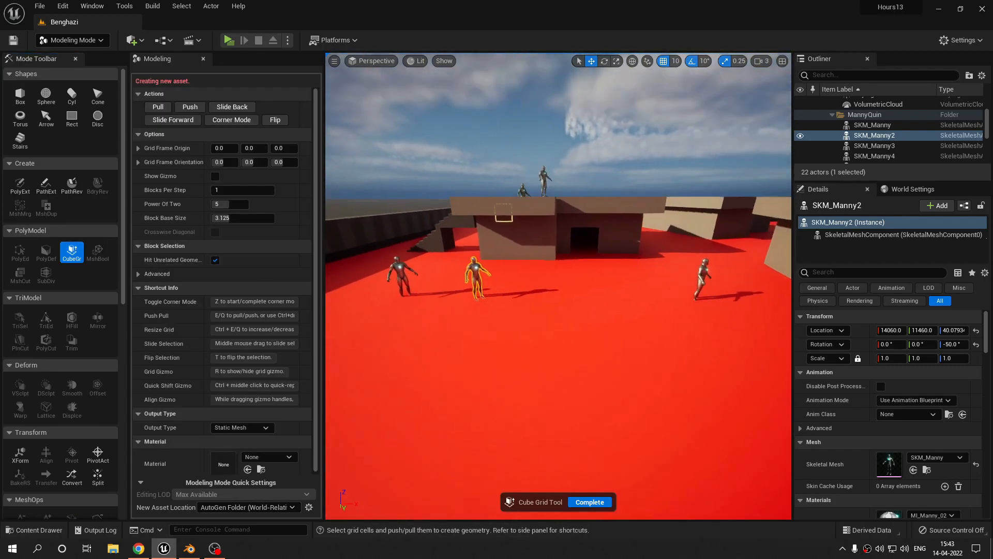
key("s")
right_click_drag(510, 191, 569, 165)
key("w")
key("s")
key("a")
key("w")
right_click_drag(566, 235, 585, 274)
key("s")
right_click_drag(521, 197, 447, 161)
Switch the viewport to the Top view and bring the compound's perimeter wall and building footprints into frame.
key("alt+j")
scroll(723, 343, "down", 6)
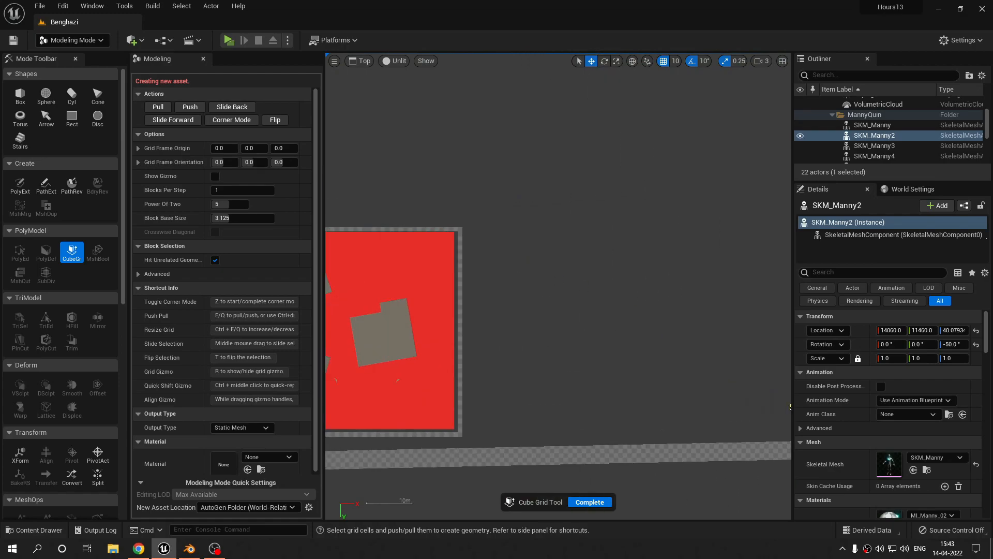
right_click_drag(561, 298, 523, 319)
Switch to Zoom Earth in the browser, examine the compound's building layout on the satellite image, and return to Unreal Engine.
key("alt+Tab")
key("alt+Tab")
left_click_drag(599, 329, 287, 79)
left_click_drag(541, 315, 393, 251)
scroll(275, 226, "up", 2)
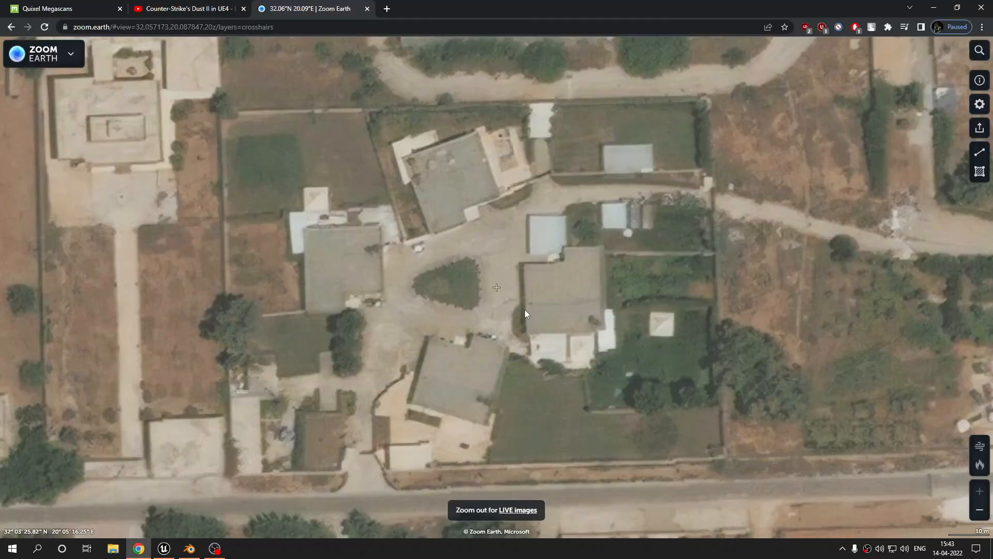
key("alt+Tab")
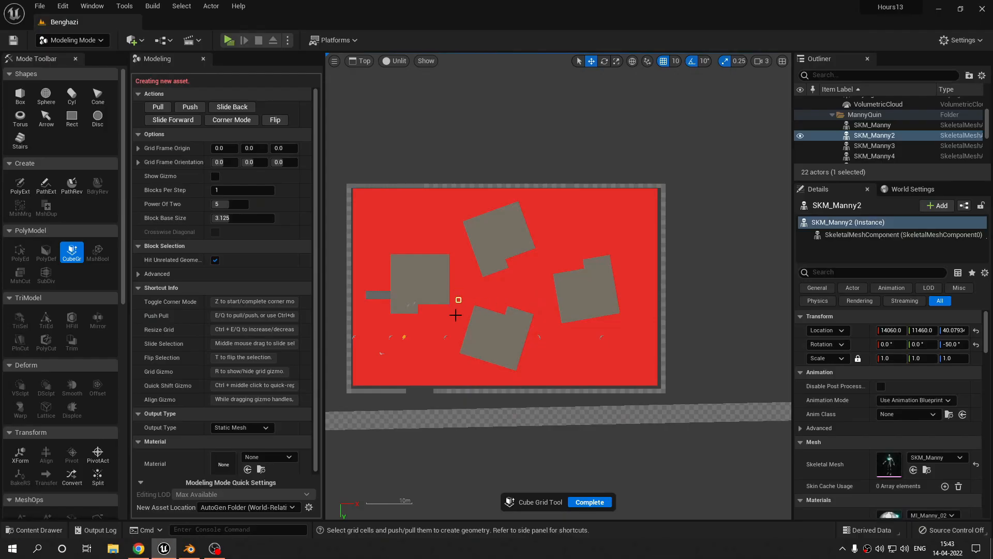
Return to Select Mode and set the viewport back to the Perspective view.
left_click(72, 39)
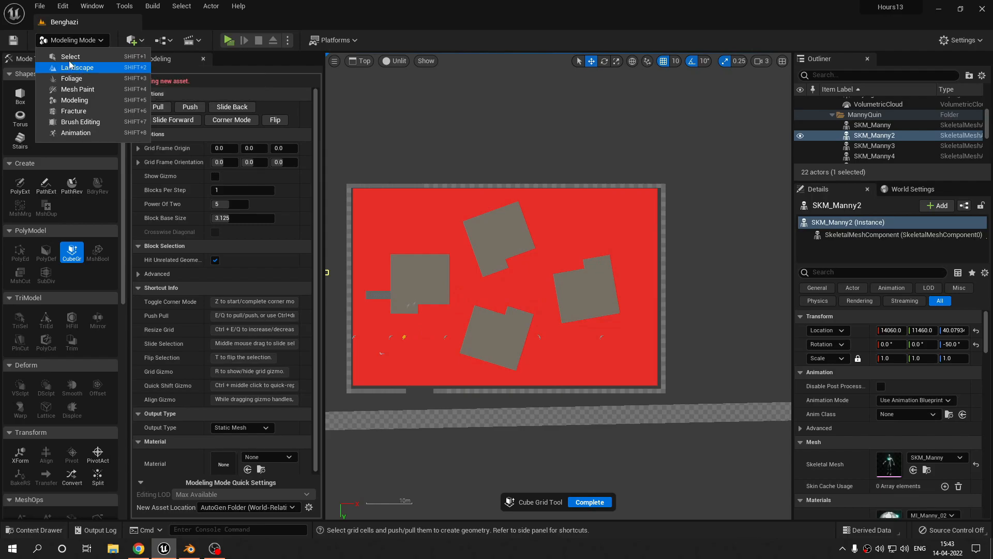
left_click(64, 52)
key("alt+g")
Select the PlayerStart near the mannequins in front of the stair-equipped blockout building.
right_click_drag(174, 136, 13, 136)
mouse_move(307, 180)
right_mouse_down()
mouse_move(341, 163)
mouse_move(394, 168)
mouse_move(347, 157)
mouse_move(307, 180)
right_mouse_up()
left_click(424, 415)
right_click_drag(464, 313, 517, 311)
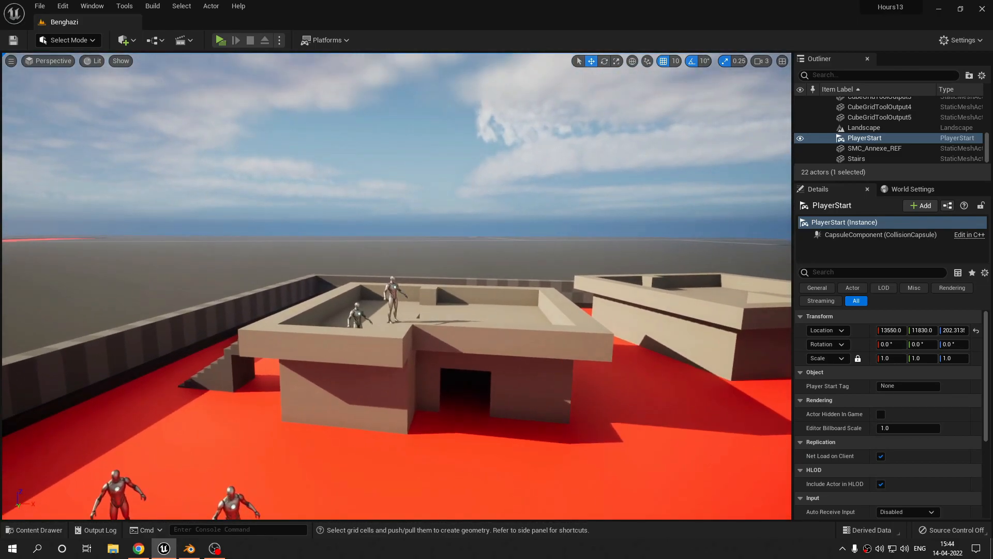
Approach the blockout building's doorway and examine the opening from close range.
right_click_drag(396, 286, 515, 340)
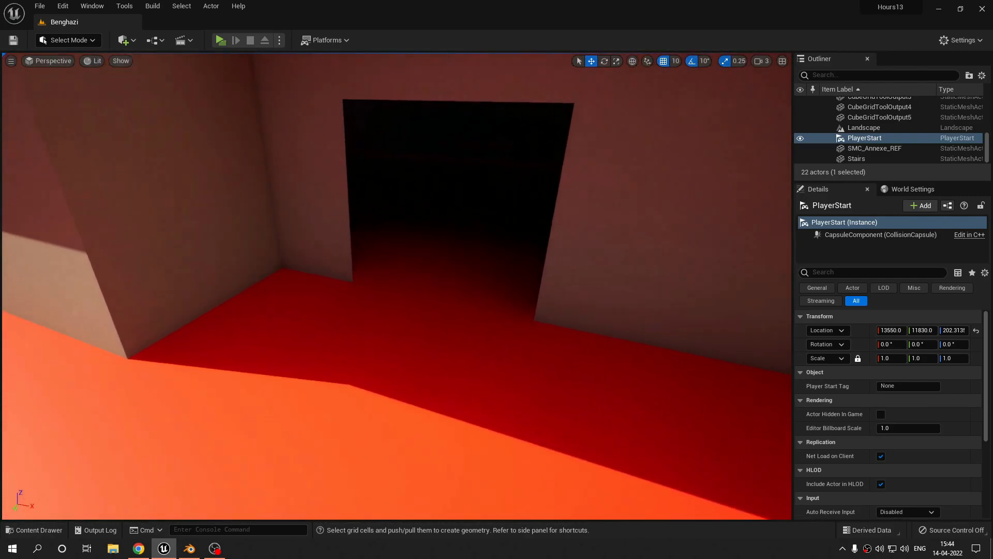
right_click_drag(268, 230, 339, 209)
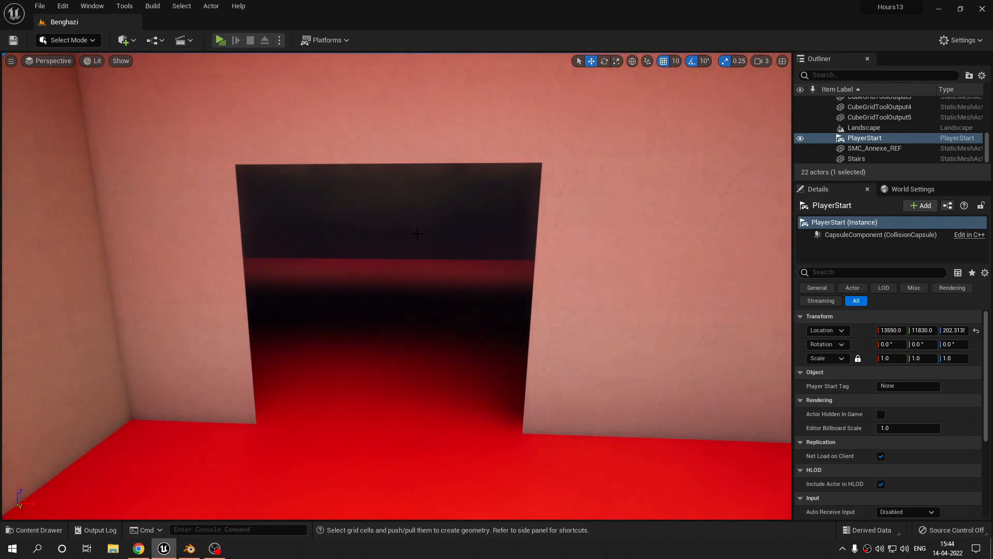
left_click(430, 259)
mouse_move(429, 259)
right_mouse_down()
mouse_move(419, 257)
mouse_move(426, 264)
right_mouse_up()
right_click_drag(366, 230, 104, 187)
Select the compound's perimeter wall mesh and try moving it upward.
left_click(357, 270)
left_click_drag(103, 187, 103, 158)
key("ctrl+z")
Check the compound's satellite image on Zoom Earth again and return to an elevated view of the blockout in Unreal Engine.
right_click_drag(395, 248, 363, 243)
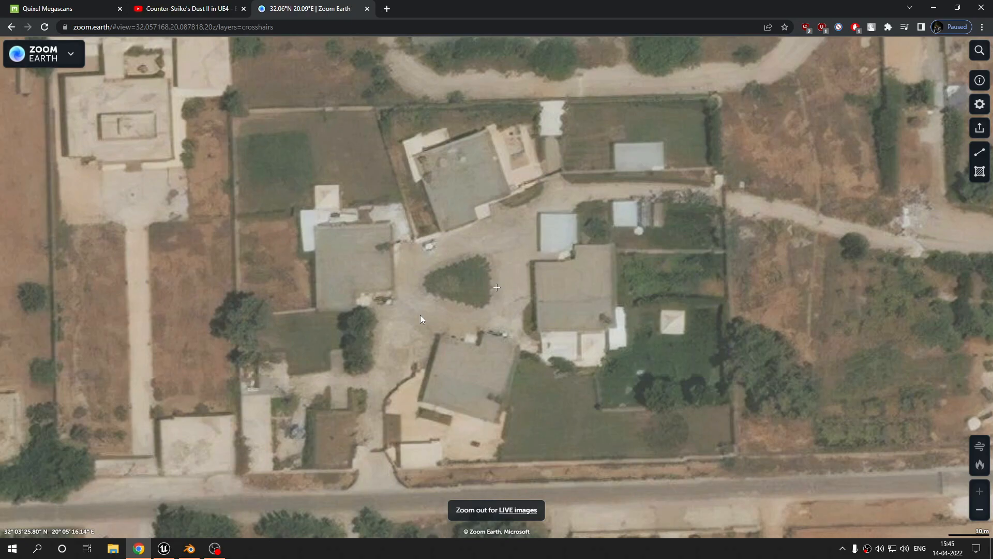
scroll(454, 337, "down", 1)
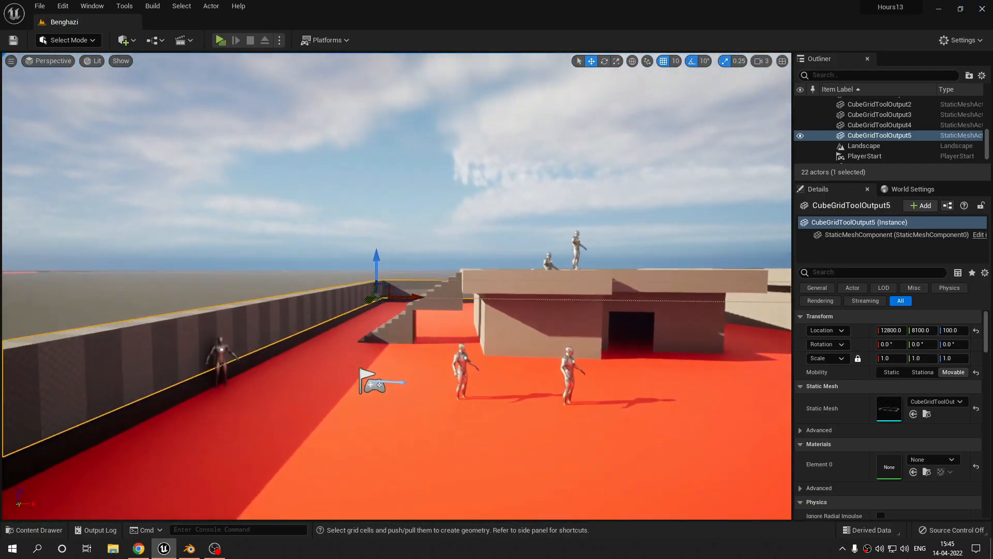
right_click_drag(429, 273, 430, 318)
key("s")
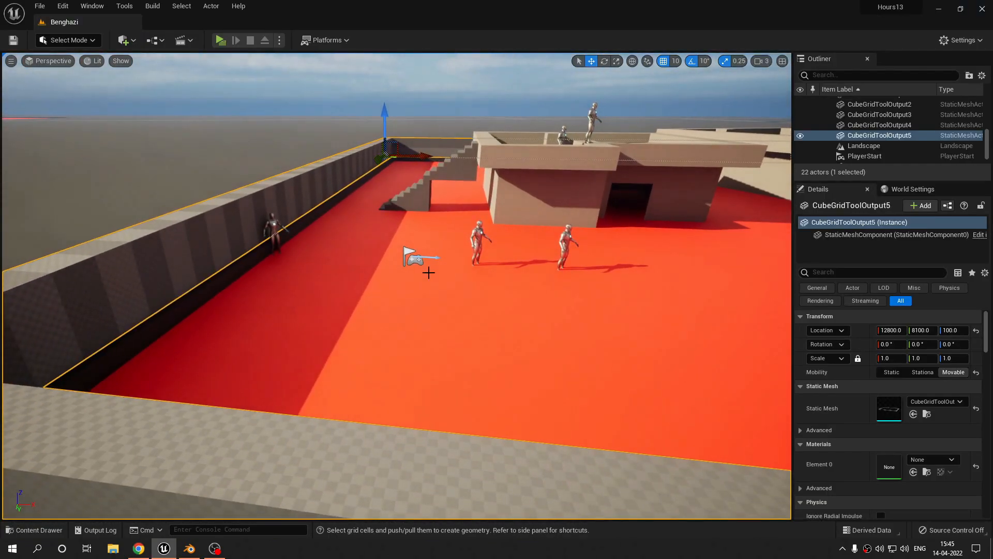
Play the level and walk past the mannequins and up the exterior stairs onto the building's roof.
key("alt+p")
key("w")
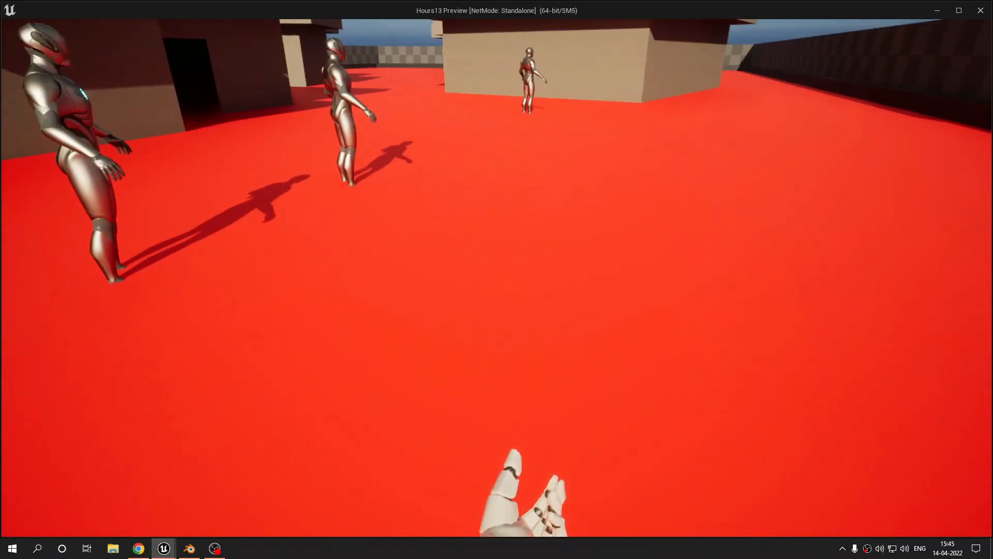
key("w")
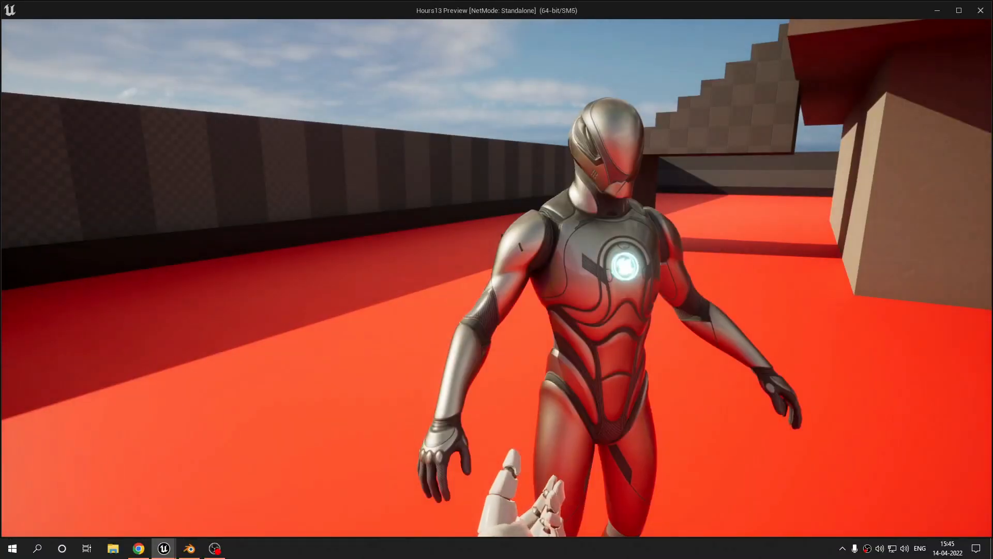
key("w")
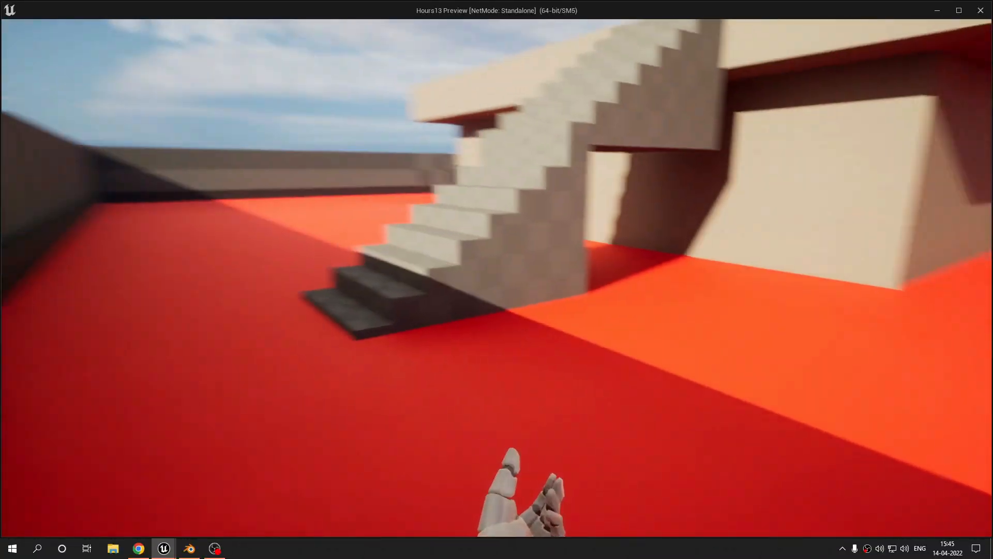
key("w")
key("a")
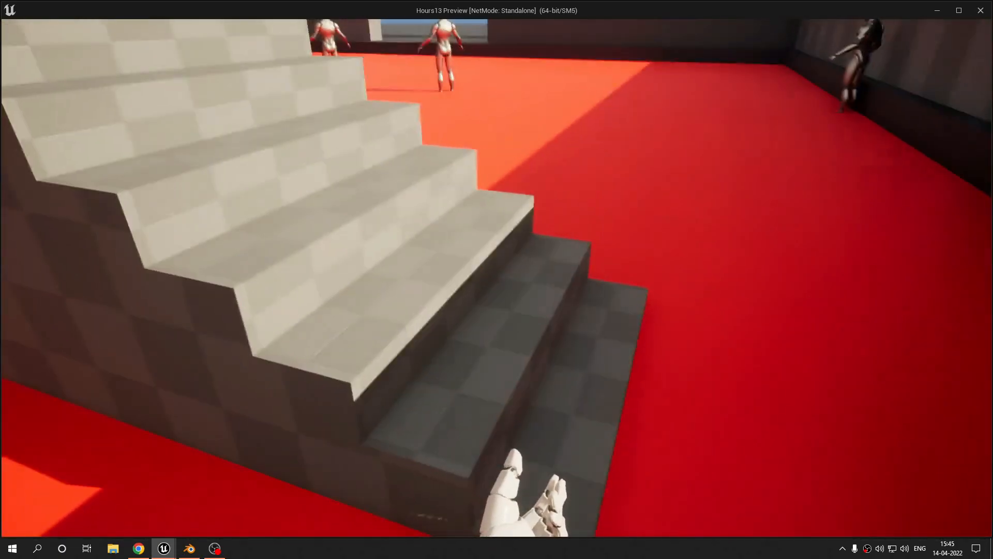
key("w")
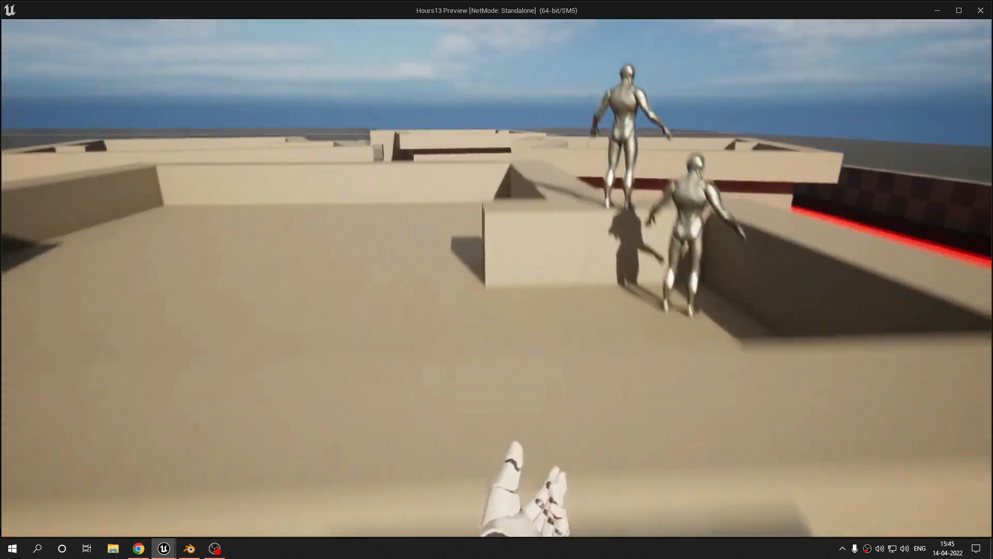
Walk around the roof to examine the parapets, gate opening and neighbouring buildings, and end the play session.
key("w")
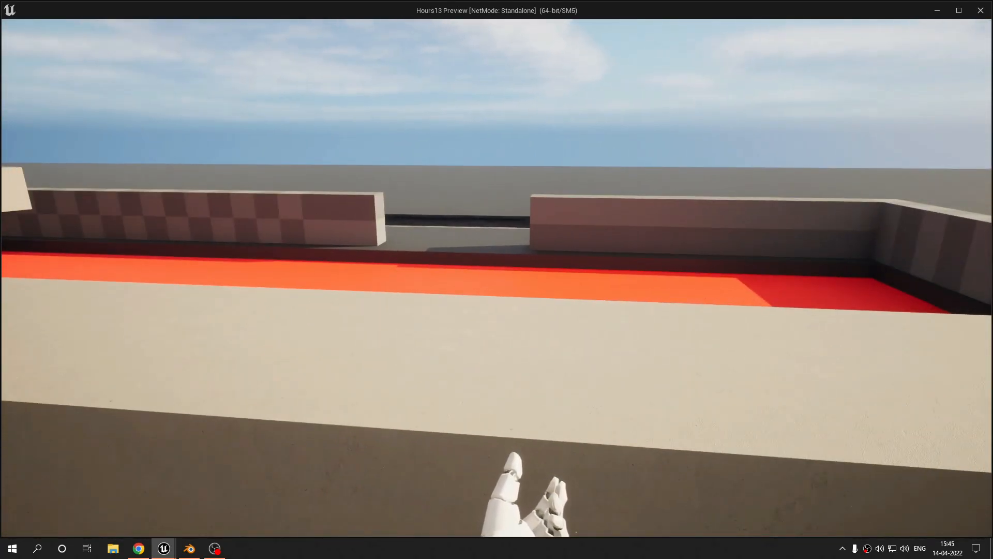
key("s")
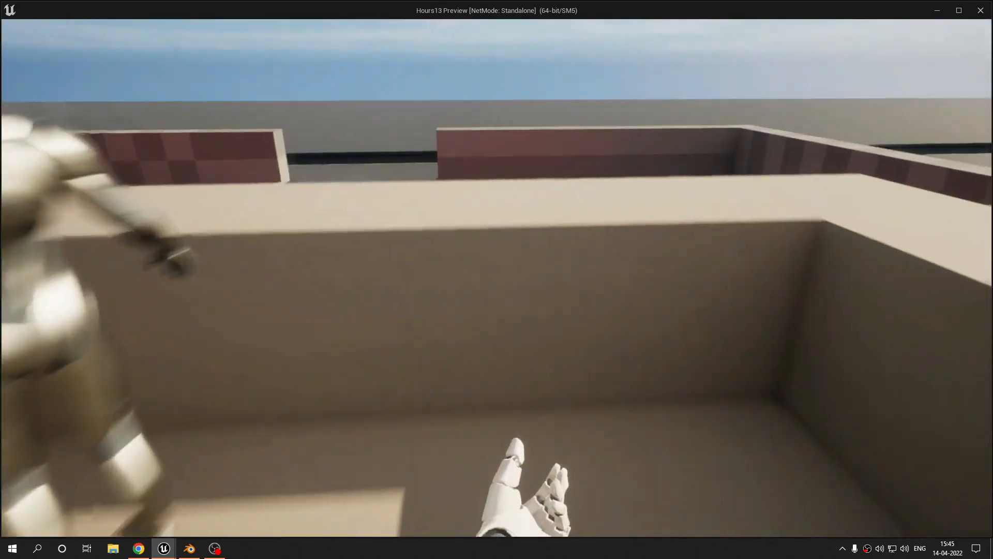
key("d")
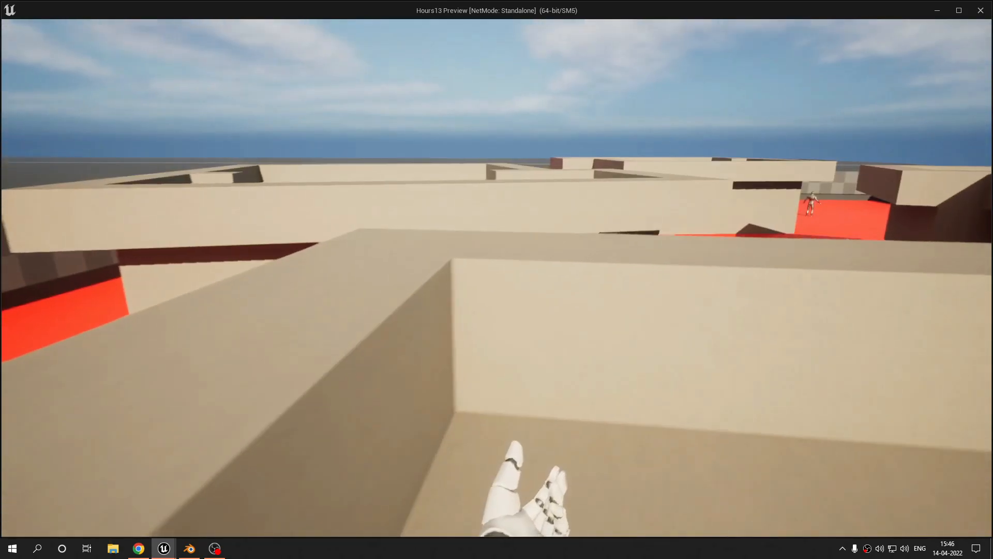
key("w")
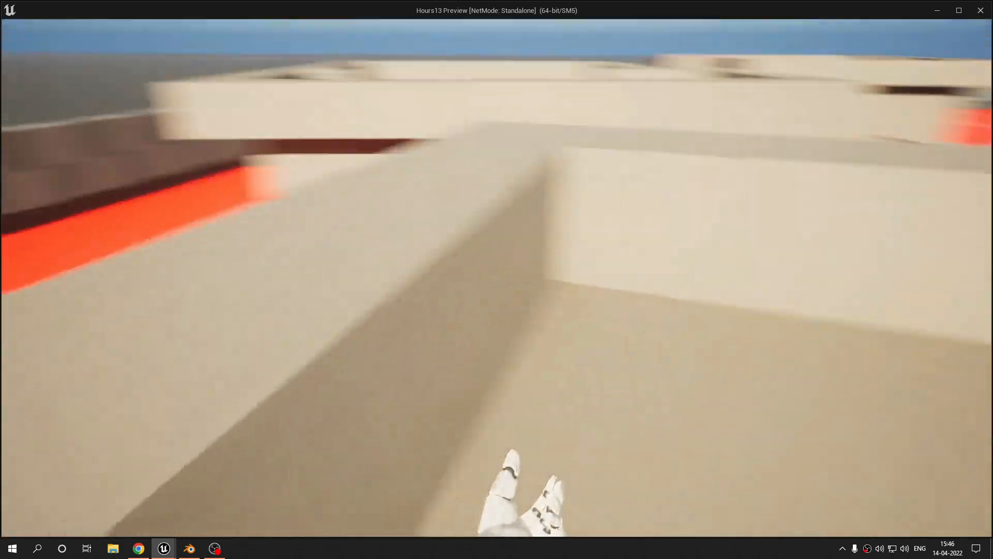
key("grave")
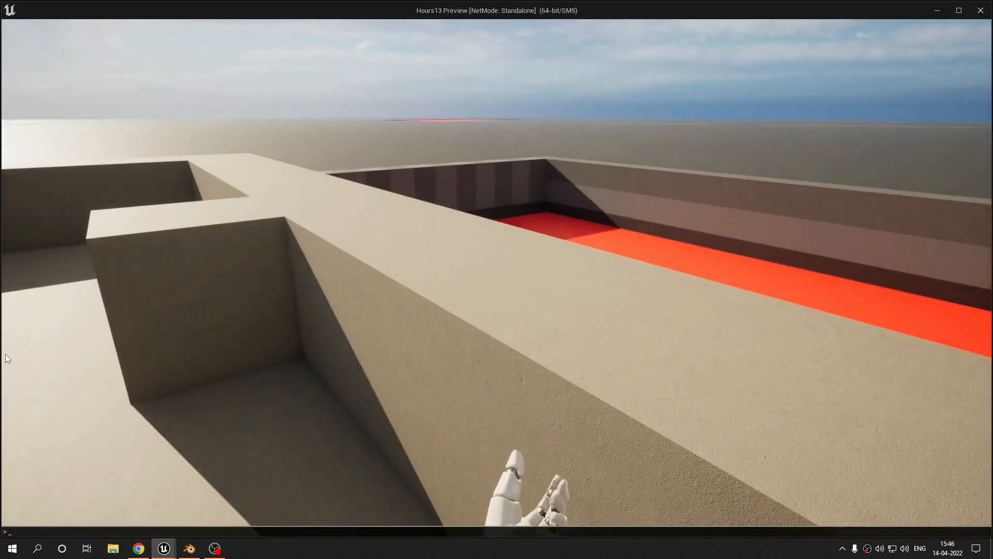
key("Escape")
Open the Painted_Concrete_Floor_vlswfh3 folder under Megascans Surfaces in the project content.
key("ctrl+space")
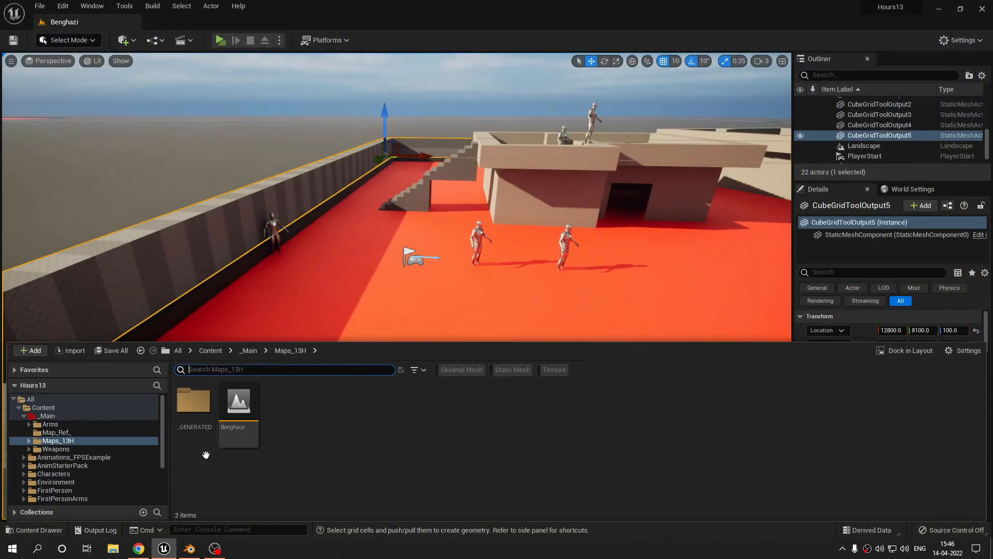
scroll(160, 440, "down", 3)
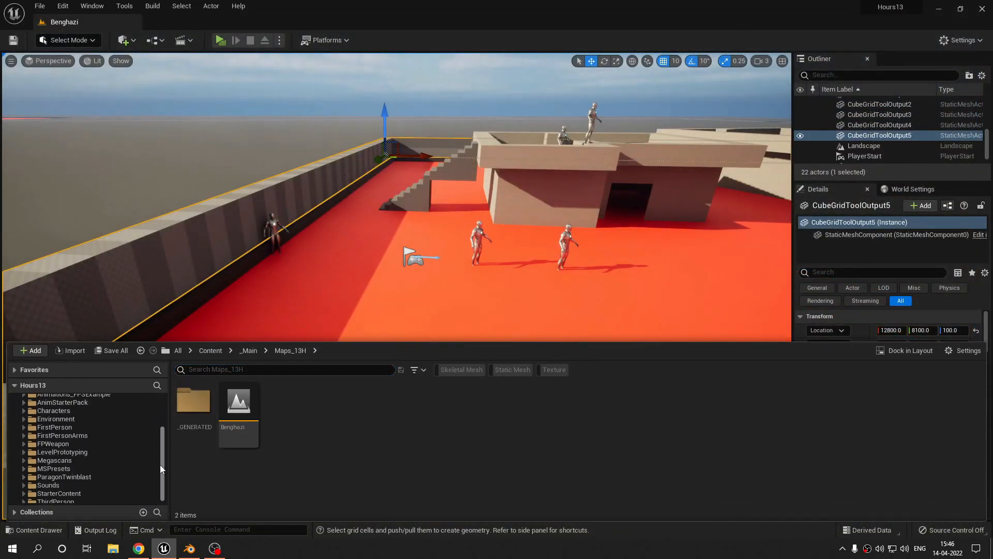
left_click(56, 459)
double_click(204, 414)
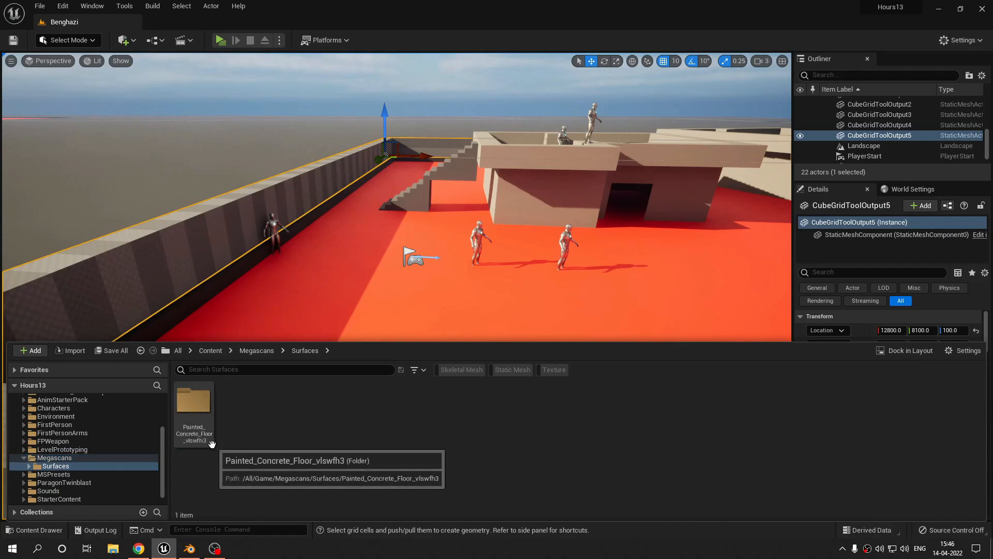
double_click(207, 408)
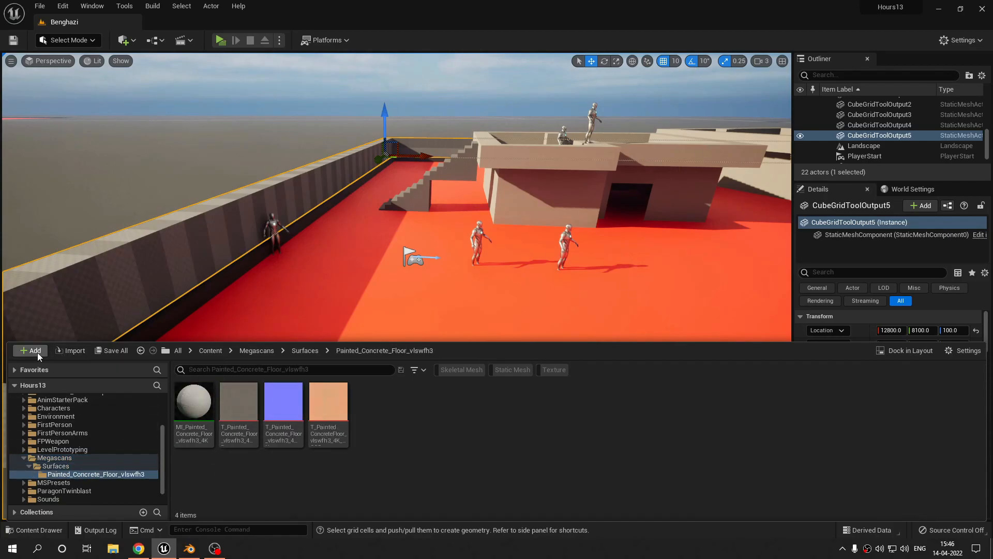
Open Quixel Bridge, look through the favorite and local Megascans assets, and close it.
left_click(39, 353)
left_click(100, 213)
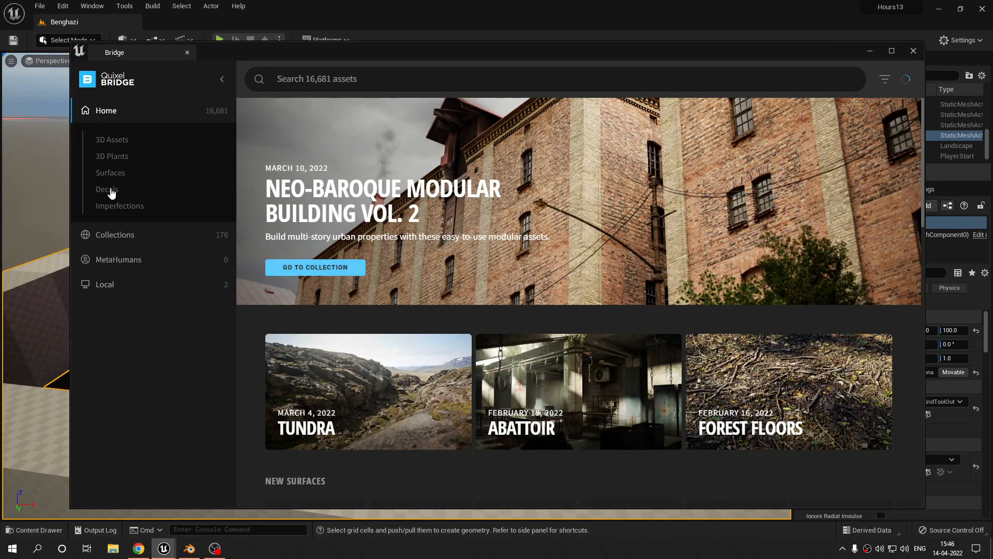
left_click(196, 288)
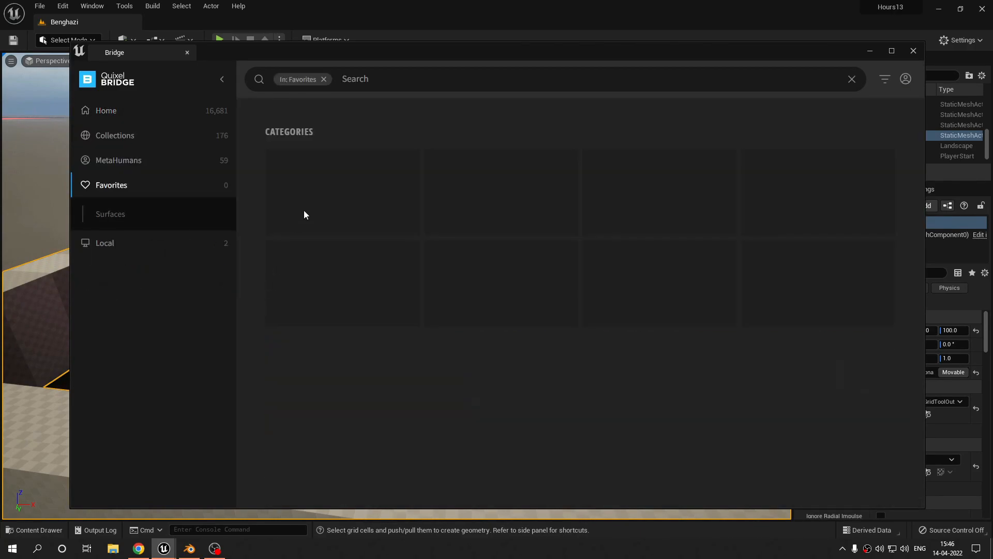
left_click(130, 243)
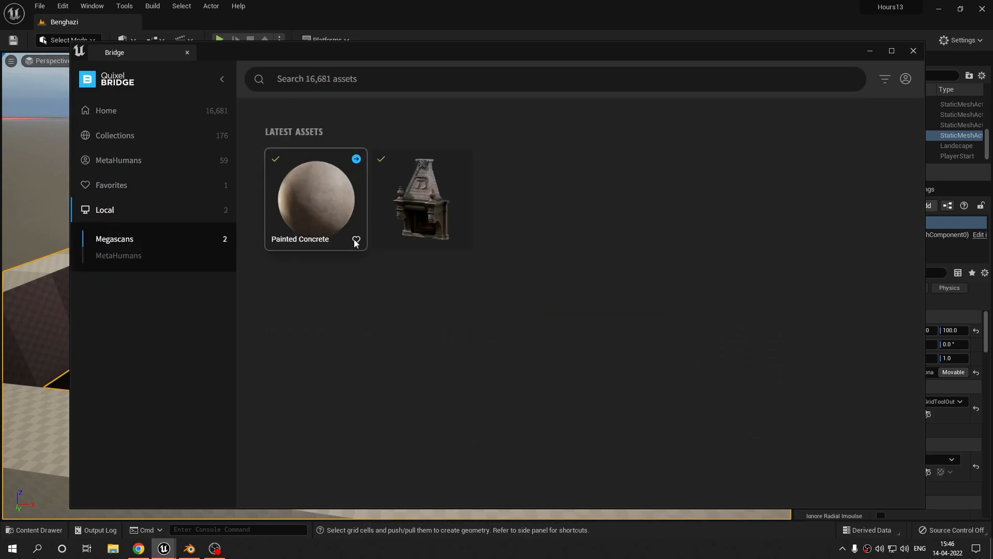
left_click(914, 50)
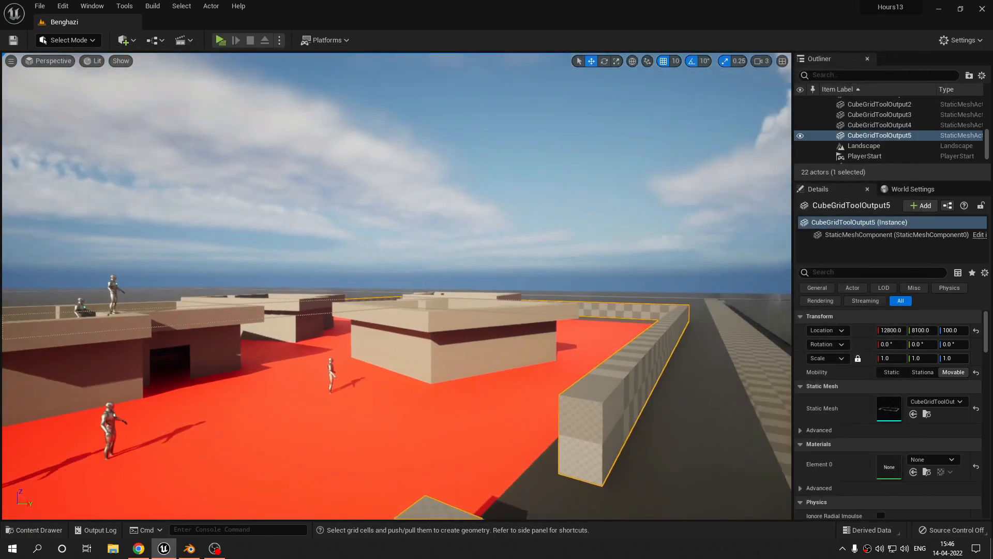